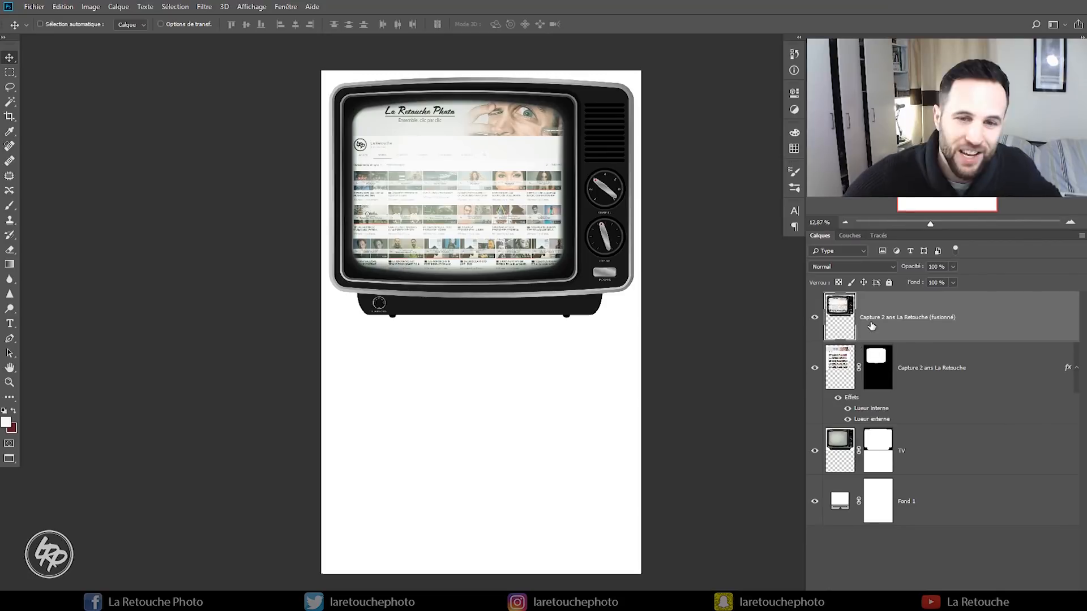
- Rename the merged television layer TV FINALE, flip it vertically and place it directly beneath the original television
key(Return)
key(ctrl+t)
right_click(515, 210)
click(576, 360)
drag(510, 255, 510, 501)
key(Return)
- Add a layer mask to TV FINALE and fade the flipped television toward its lower end with a linear white-to-black gradient
click(986, 568)
click(9, 264)
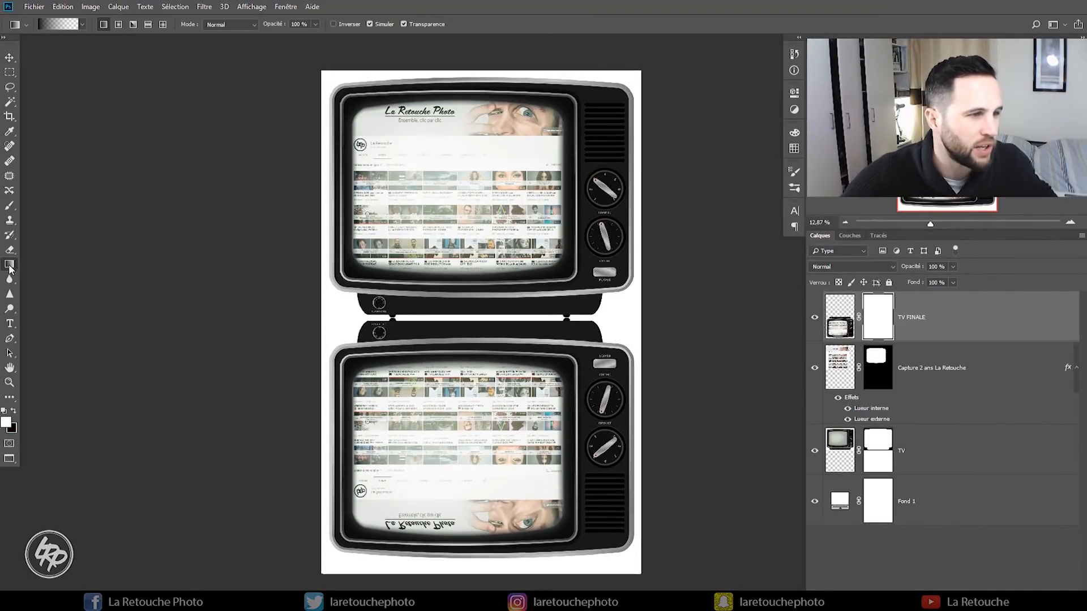
drag(510, 362, 509, 526)
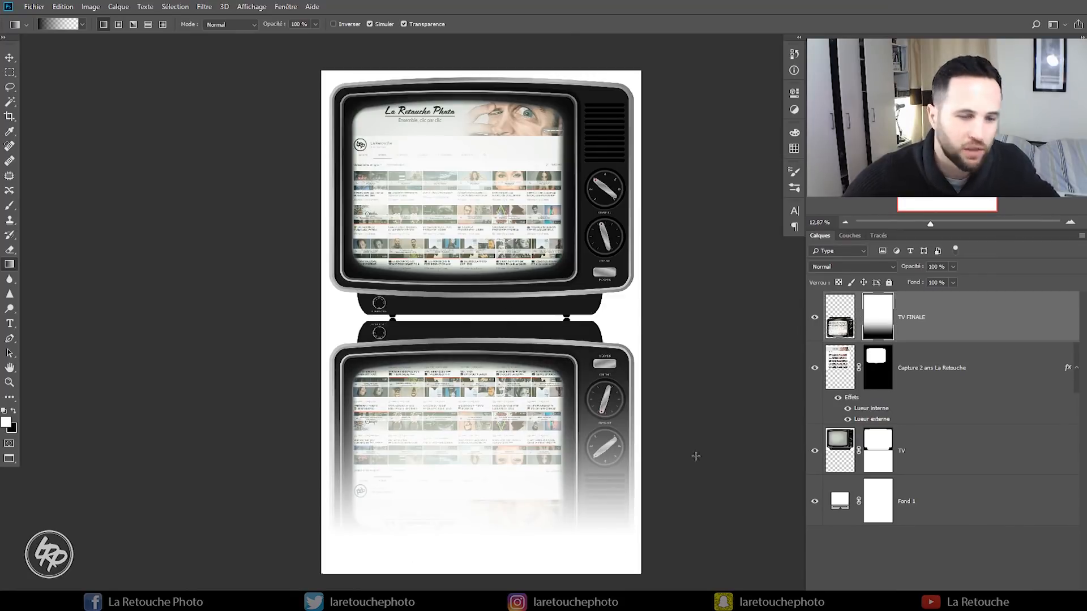
- View the television and its faded reflection in full-screen mode
key(ctrl+t)
drag(482, 328, 481, 270)
key(f)
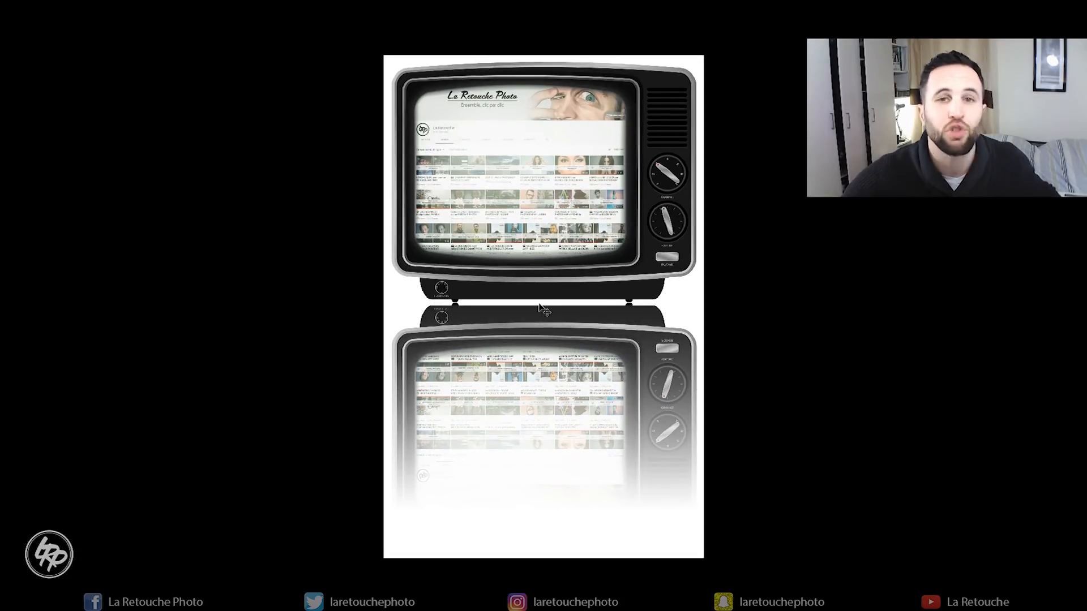
right_click(819, 248)
click(872, 318)
click(557, 253)
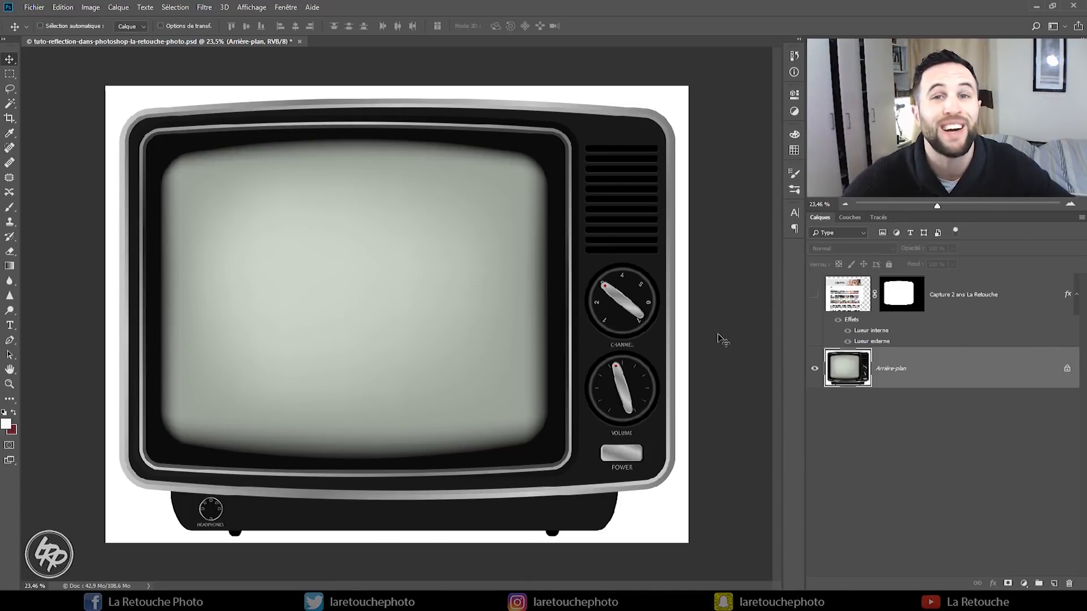
- Check the document's width, height and resolution in the Image Size settings
click(92, 8)
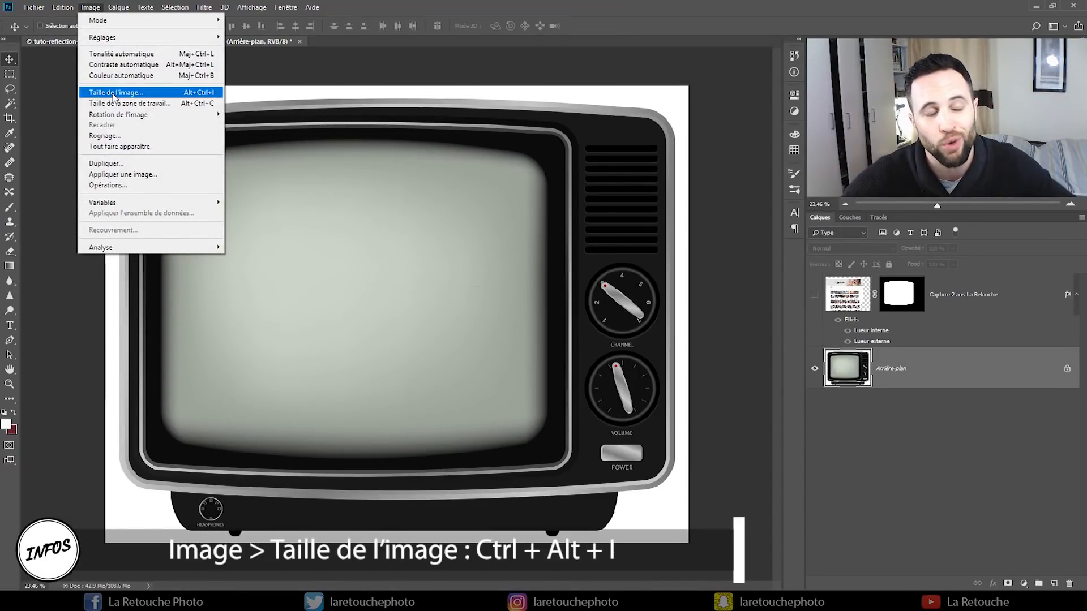
click(114, 93)
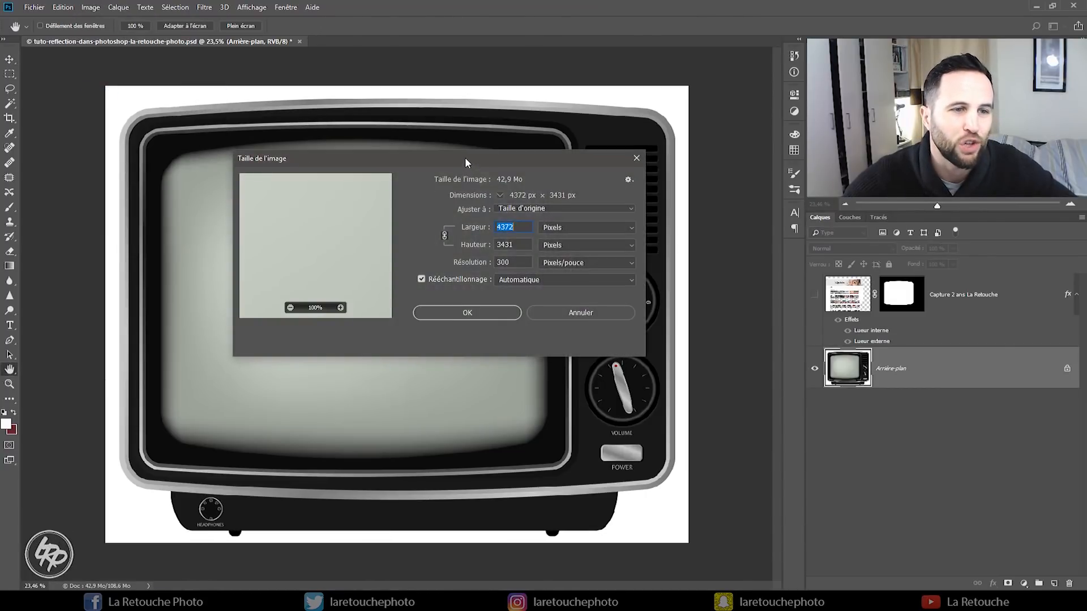
drag(465, 163, 447, 174)
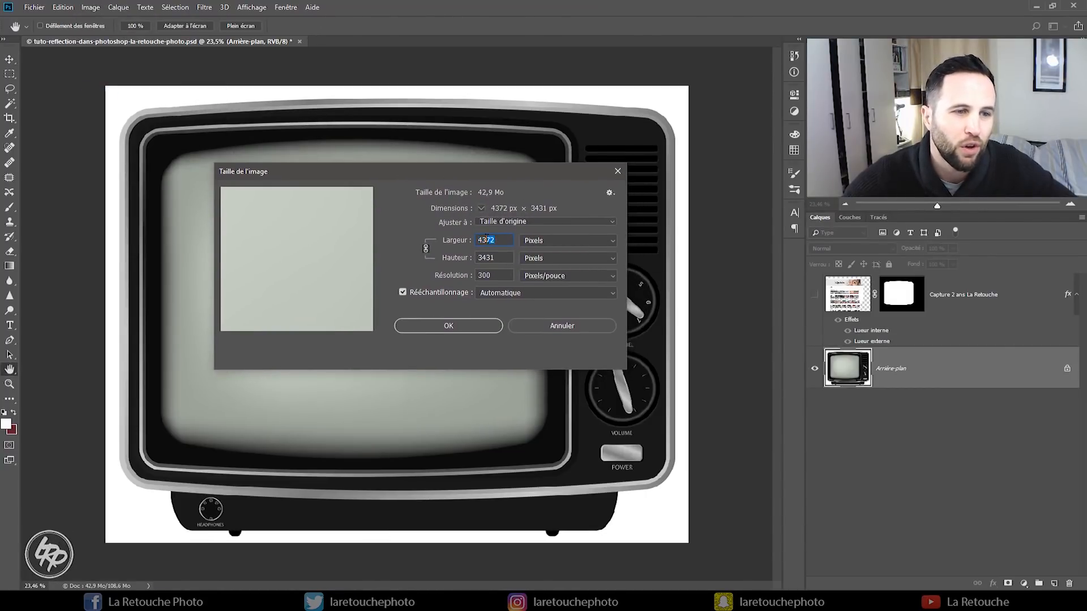
click(502, 259)
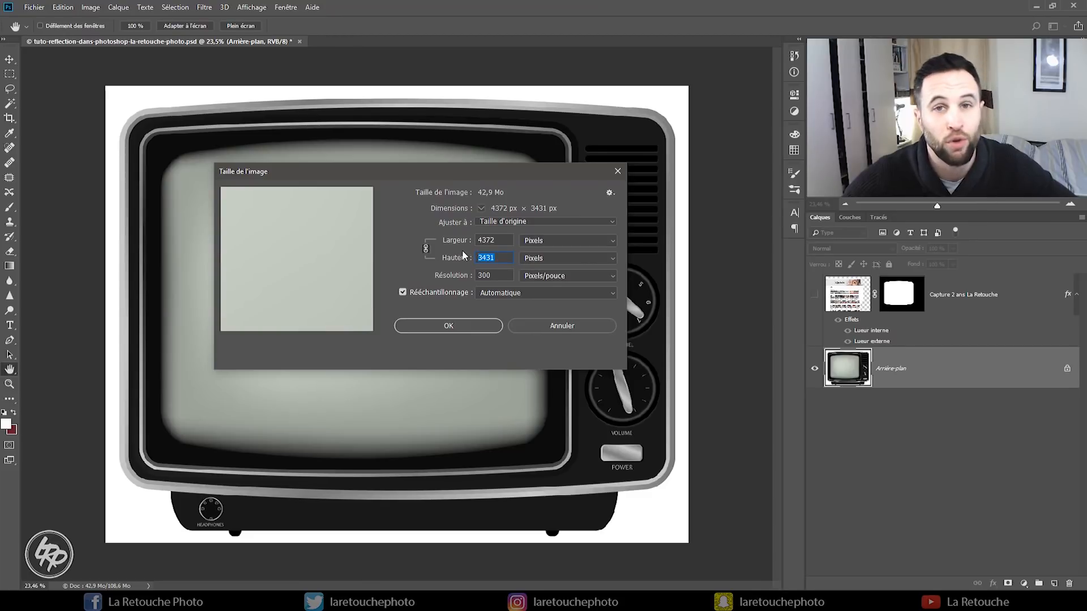
click(502, 275)
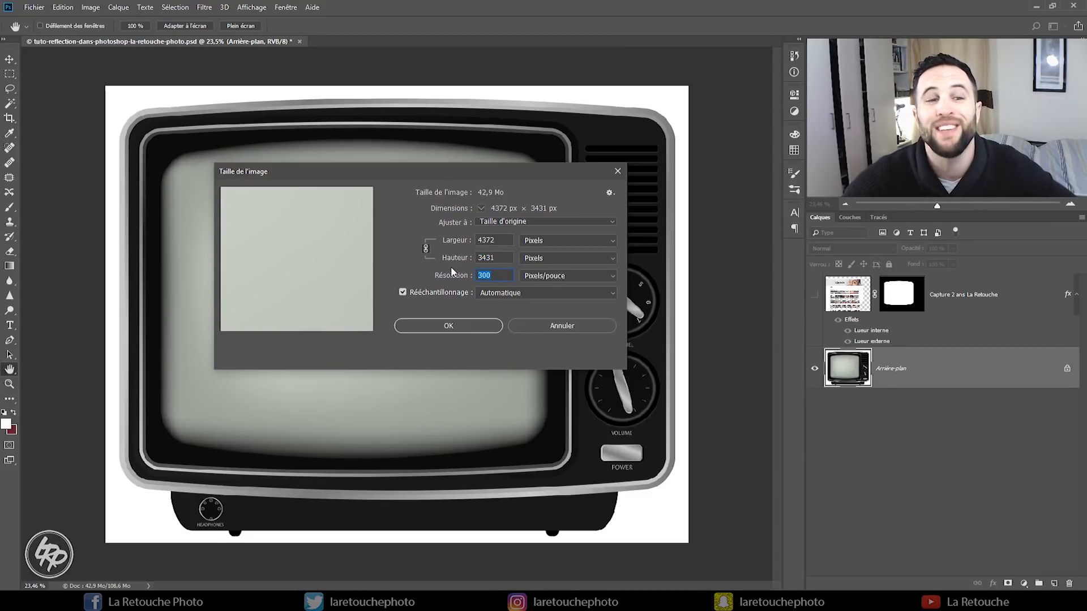
click(449, 326)
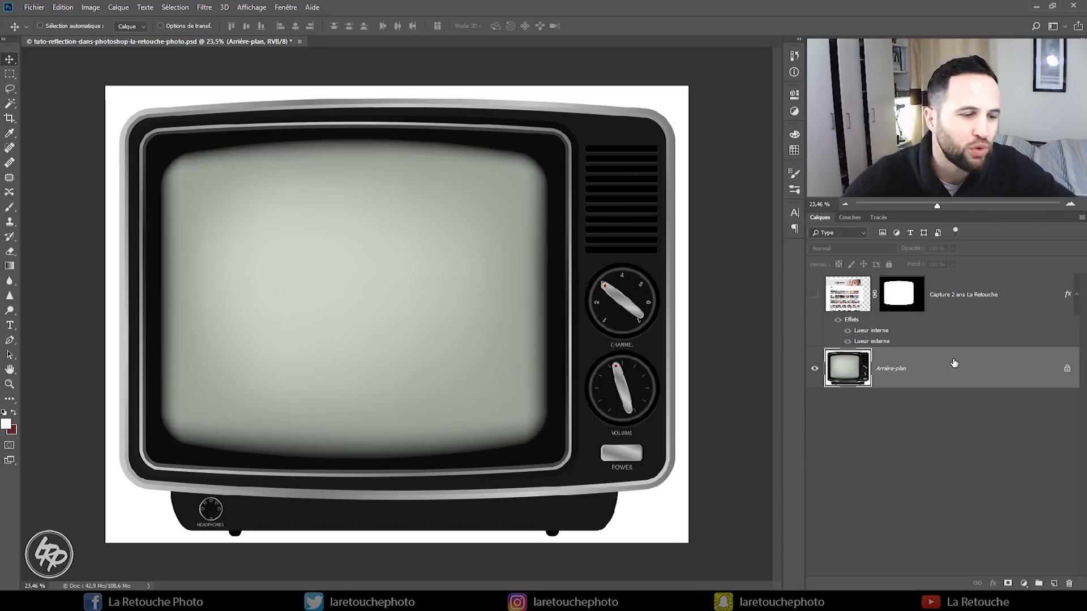
- Show the Capture 2 ans La Retouche layer and review its inner glow and outer glow layer styles
click(815, 295)
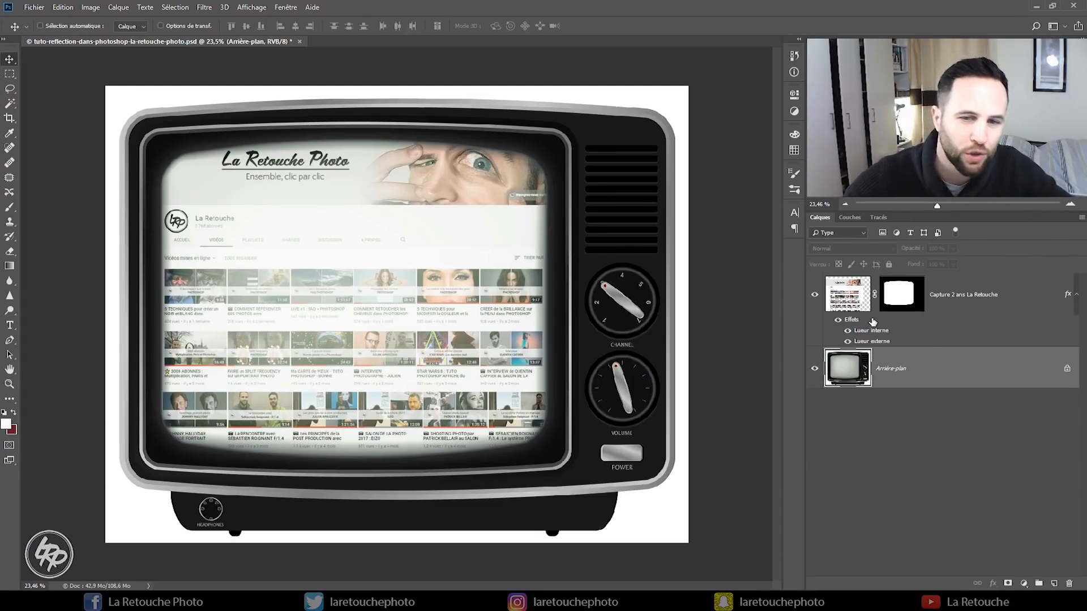
double_click(872, 322)
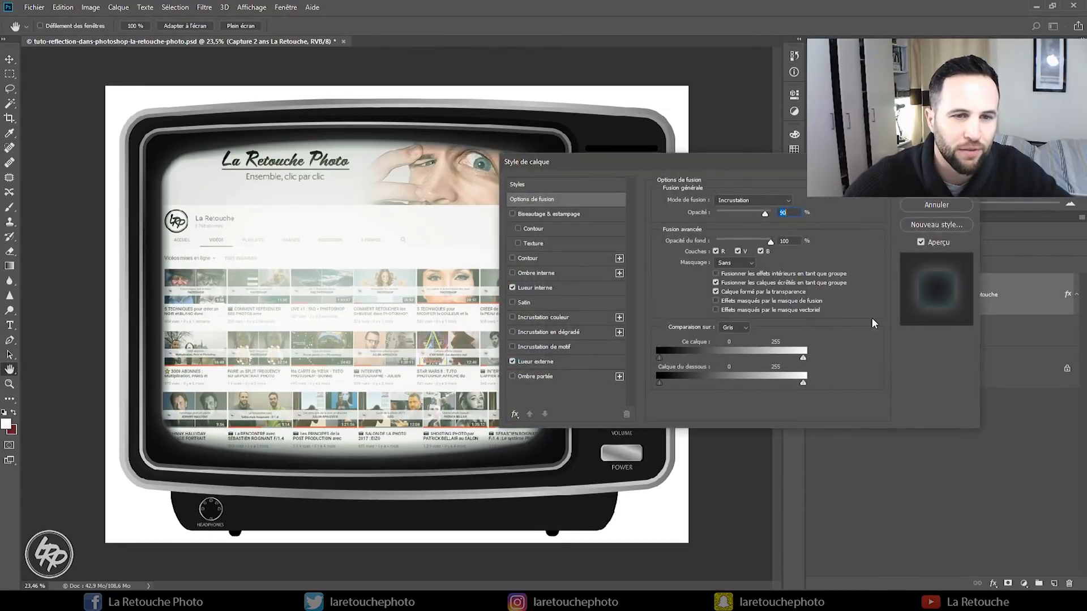
drag(742, 165, 493, 210)
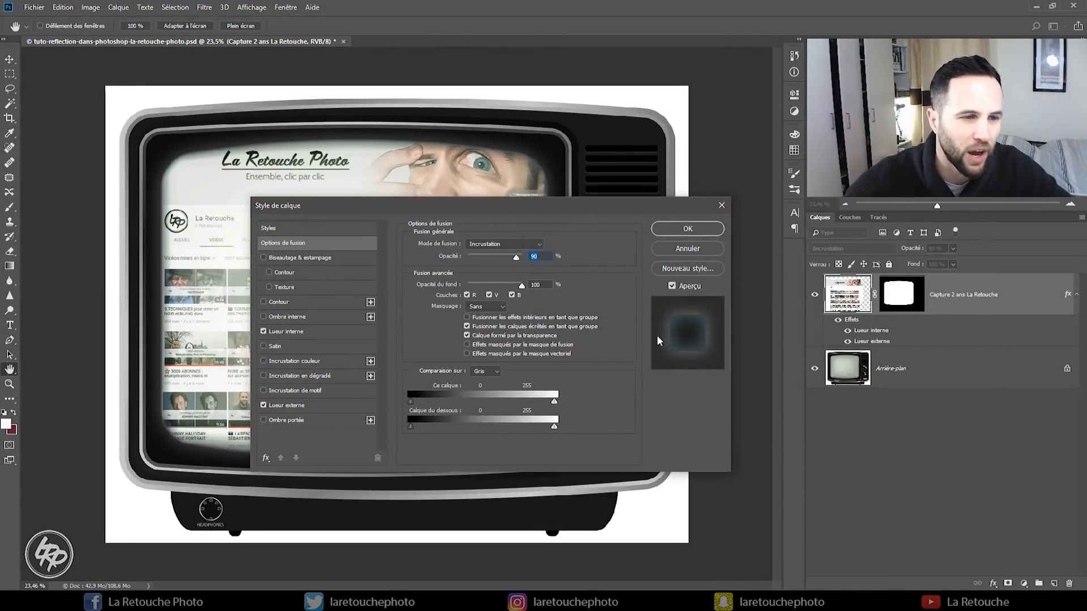
click(290, 331)
click(264, 333)
click(263, 333)
click(264, 406)
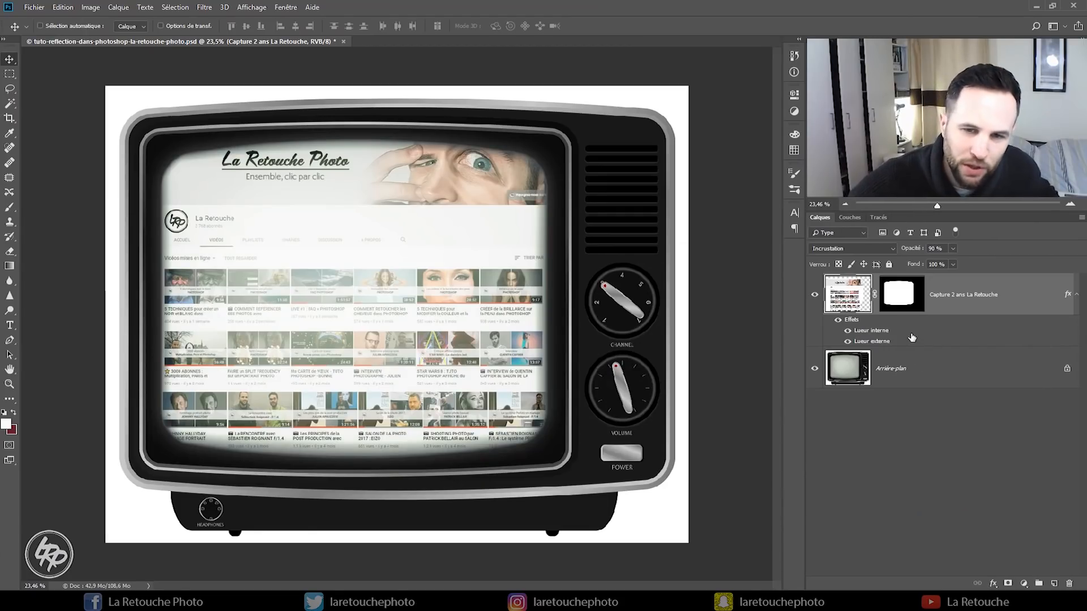
- Compare the Capture 2 ans La Retouche layer with its mask disabled and enabled, and check its blending mode and opacity
shift+click(902, 305)
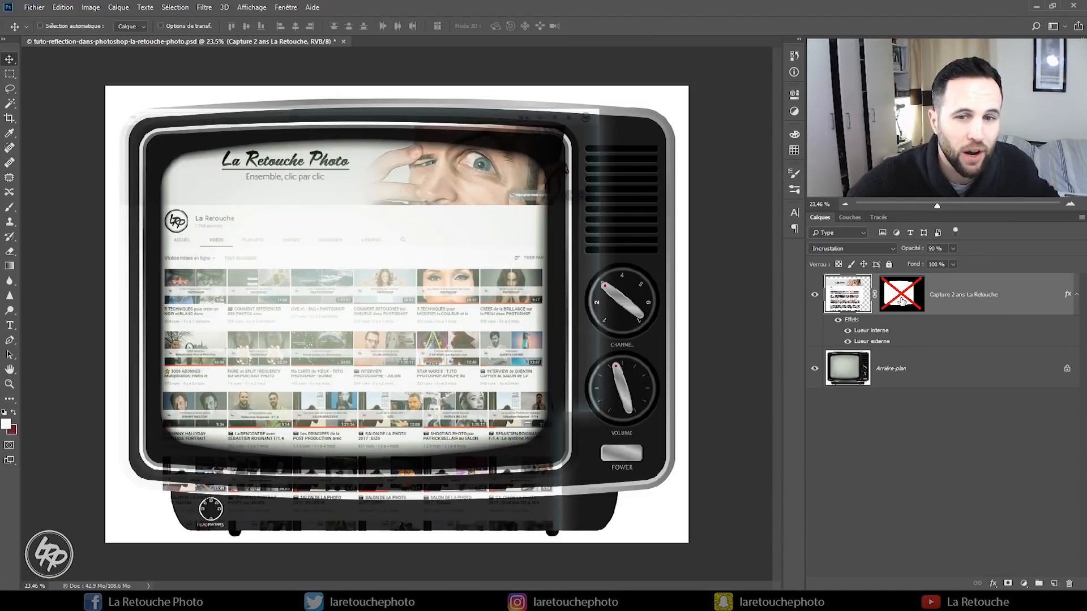
shift+click(903, 299)
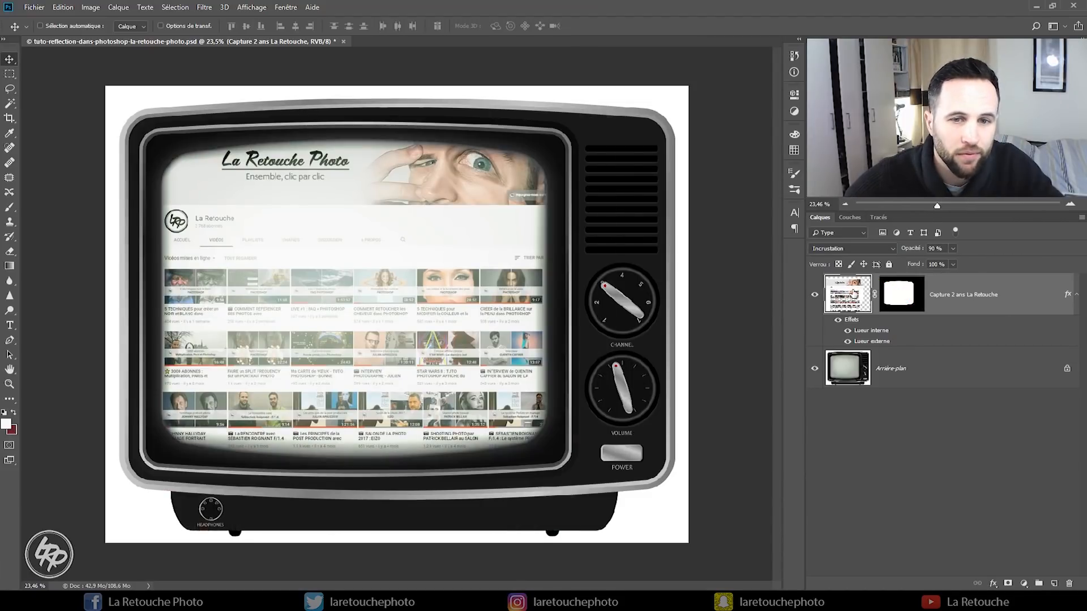
click(854, 249)
click(963, 246)
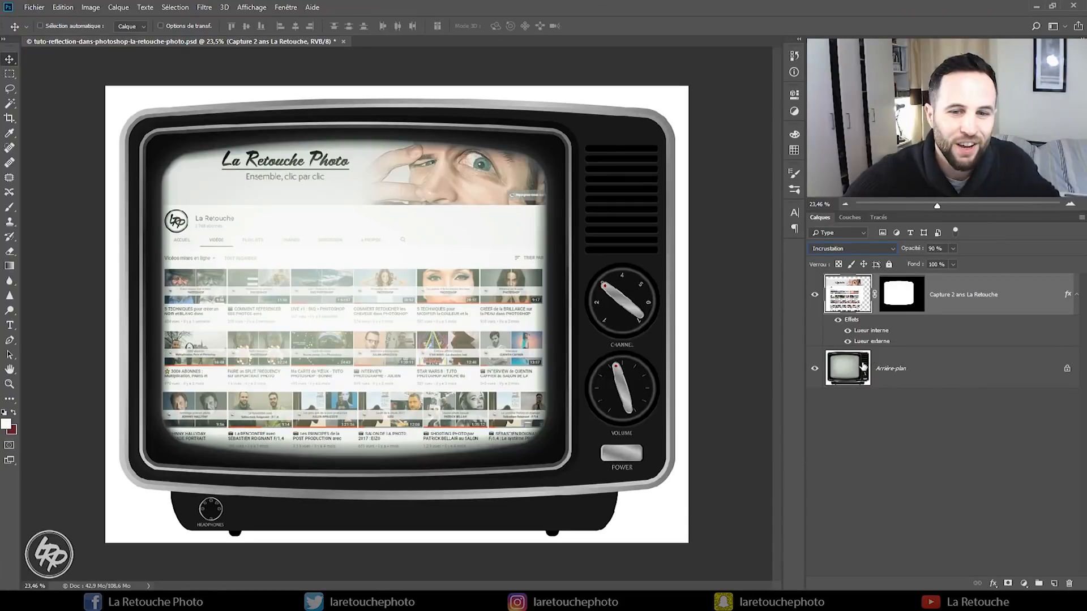
- Unlock the background layer holding the television image
click(1065, 379)
click(1067, 371)
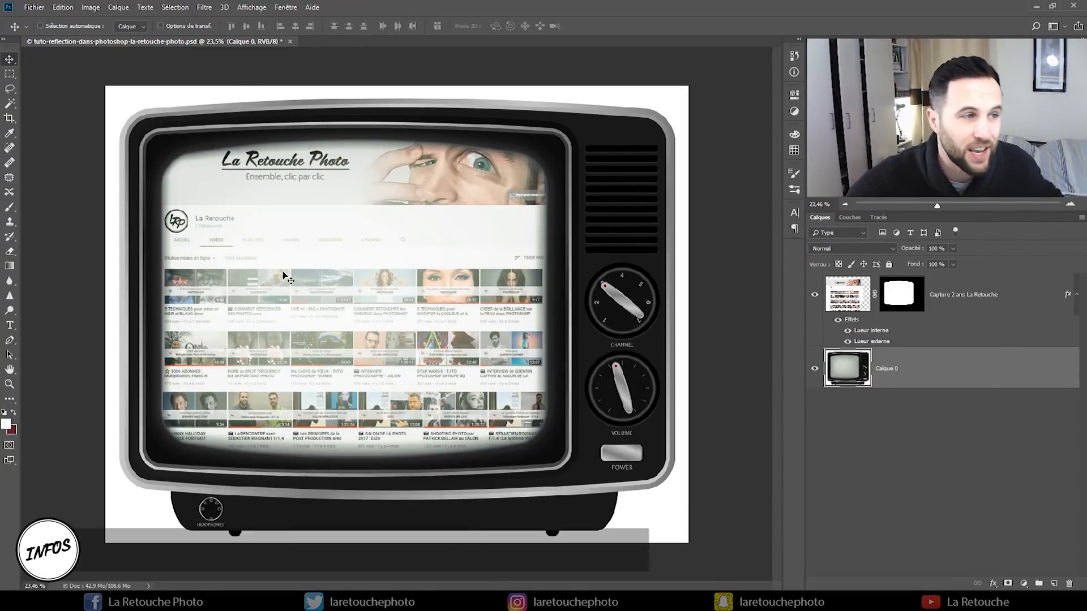
- Extend the canvas downward to about twice its height with the Crop tool, using the L x H x Résolution preset
click(10, 118)
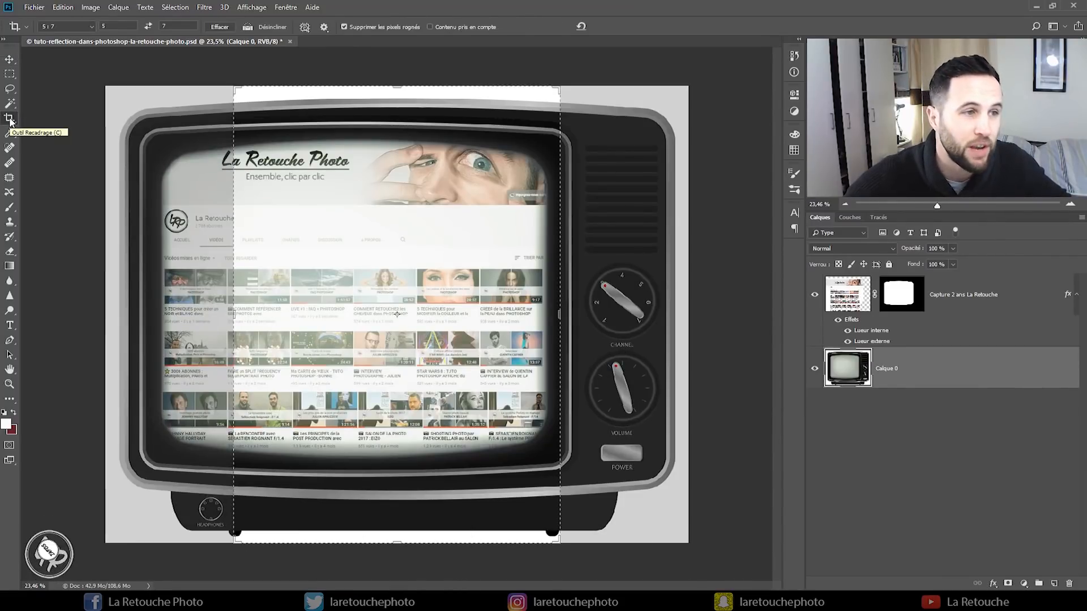
click(66, 26)
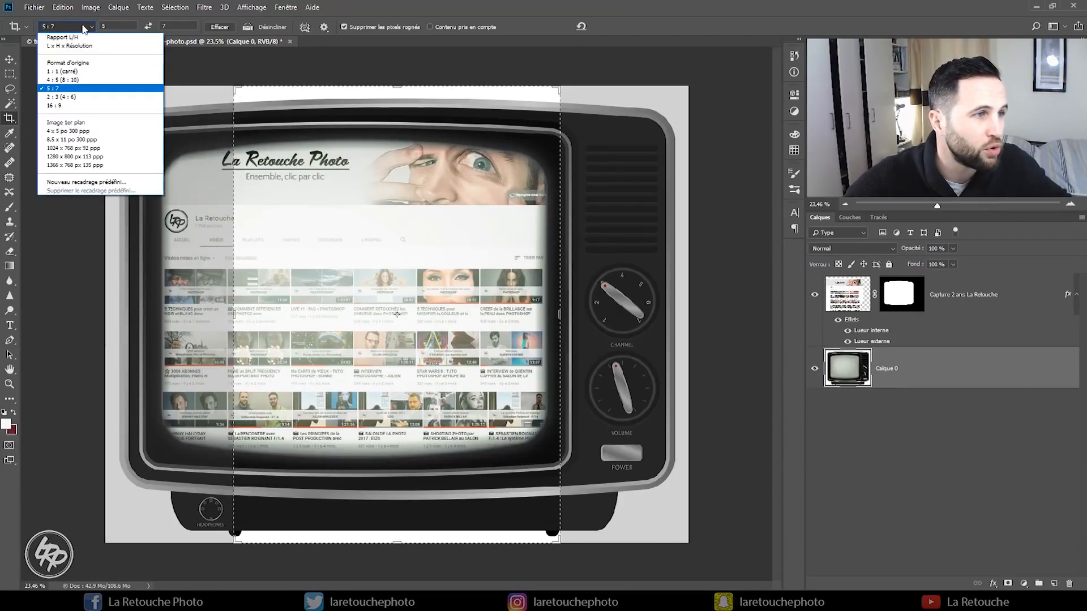
click(73, 63)
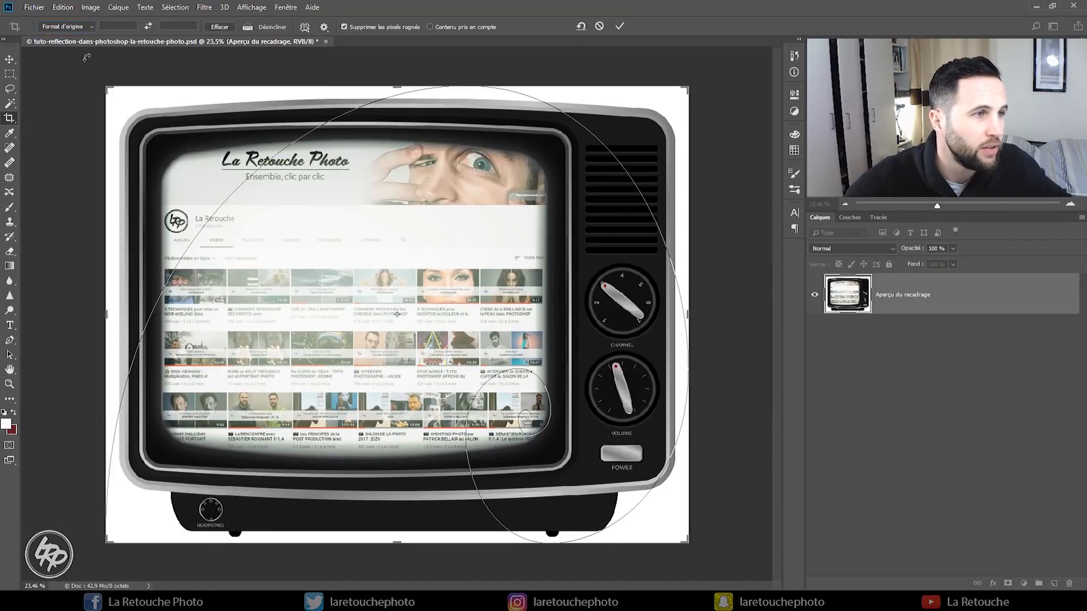
click(82, 28)
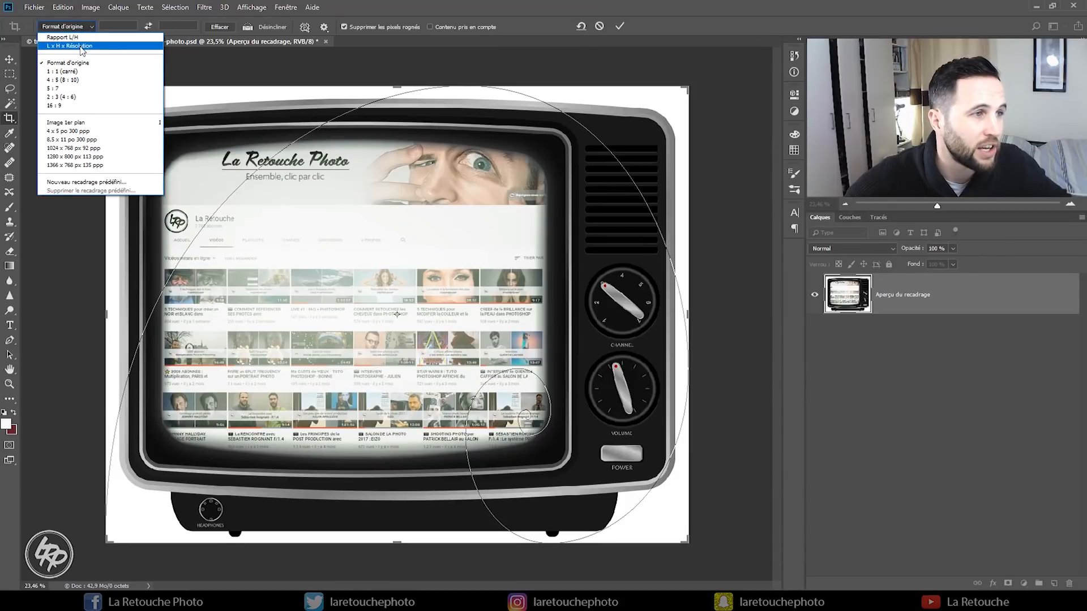
click(81, 46)
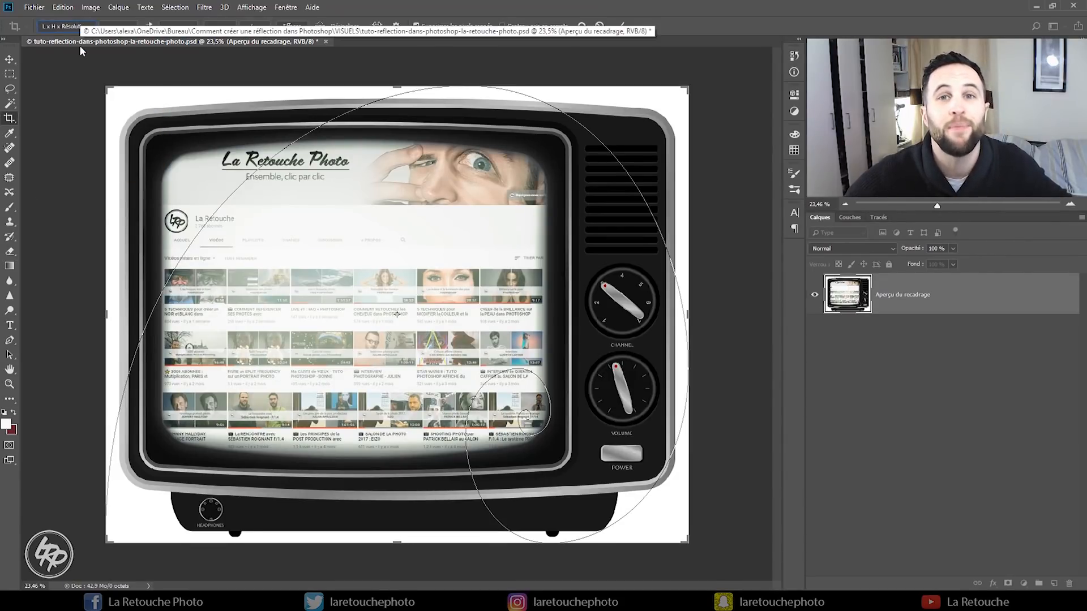
drag(937, 207, 932, 208)
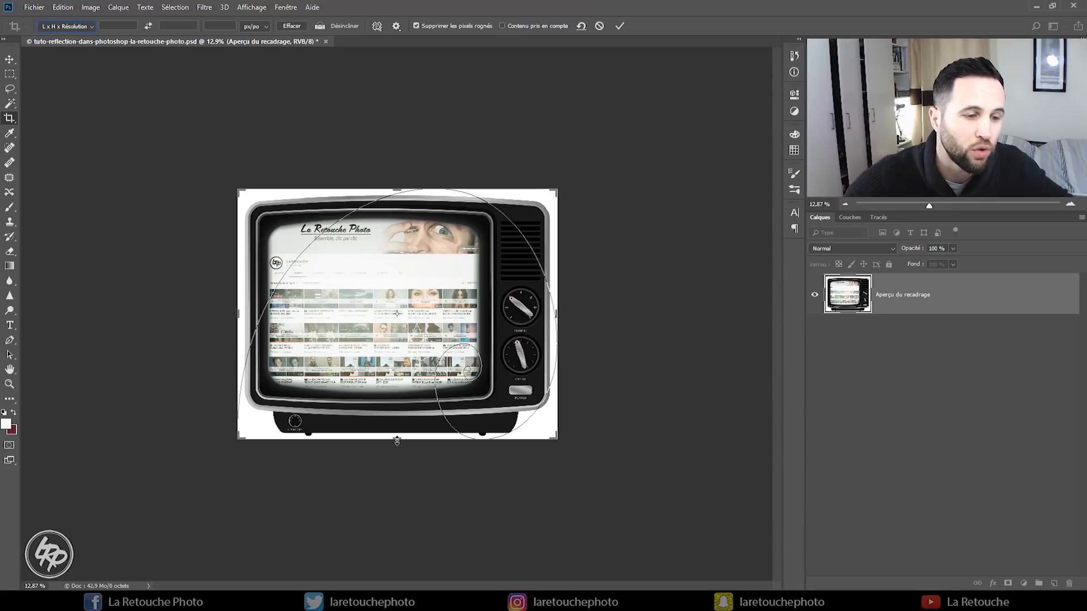
drag(397, 440, 413, 565)
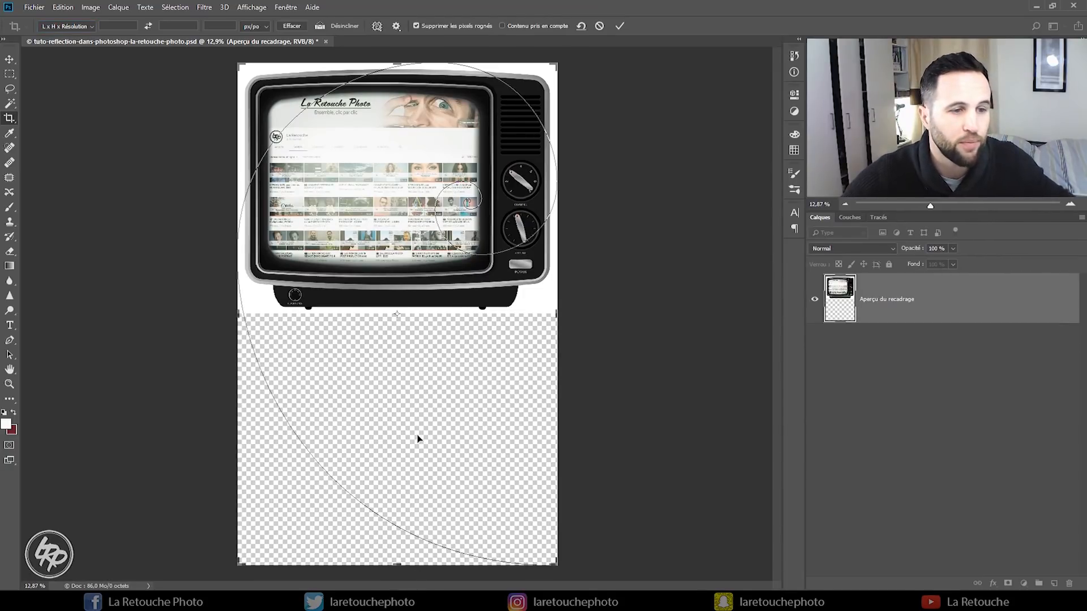
key(Return)
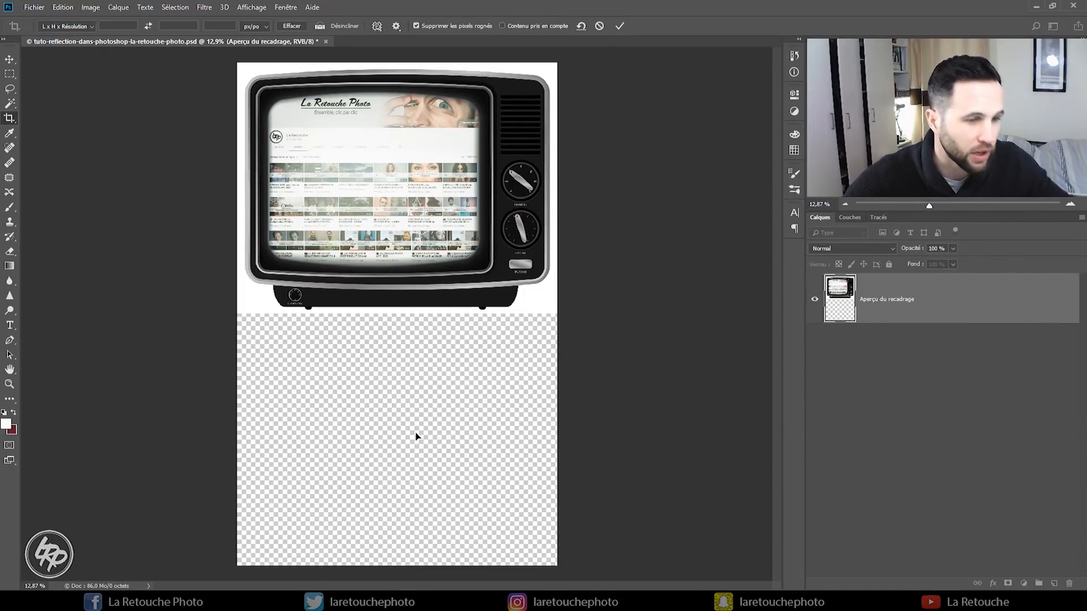
key(v)
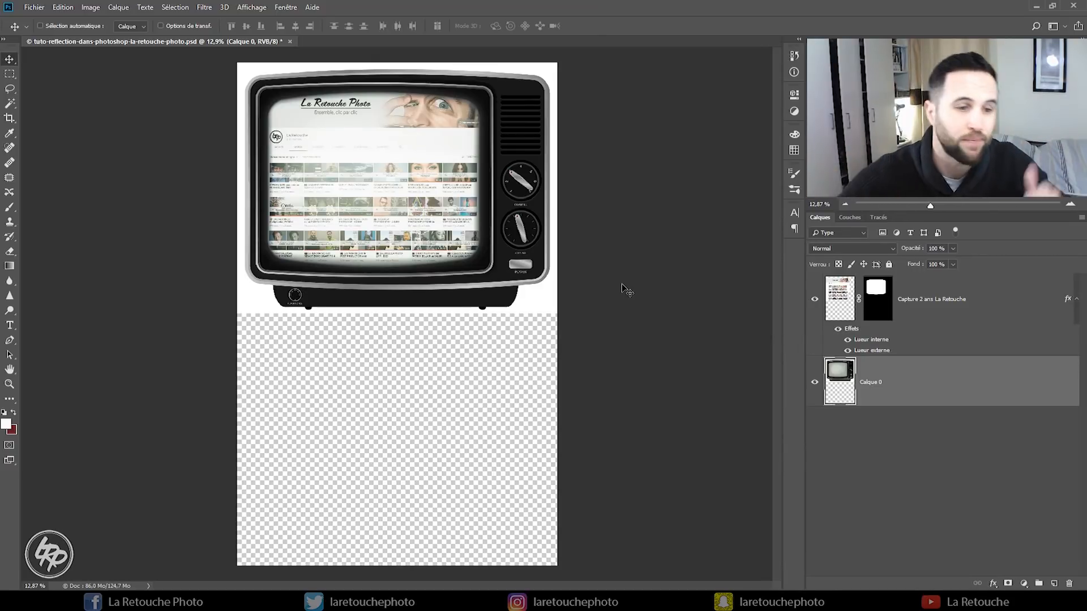
- Rename the unlocked television layer as TV
double_click(875, 383)
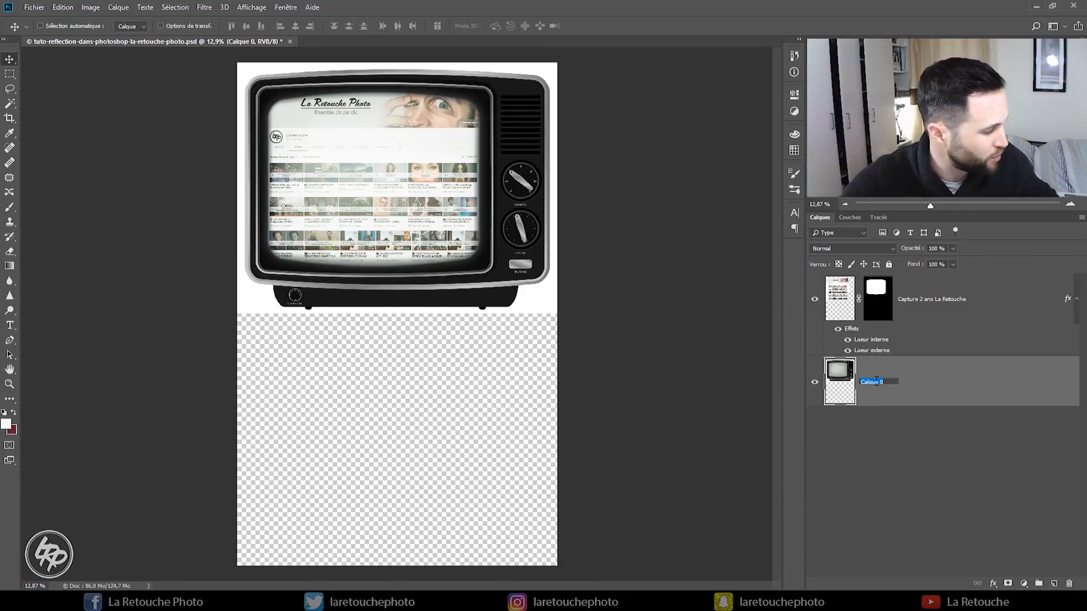
key(BackSpace)
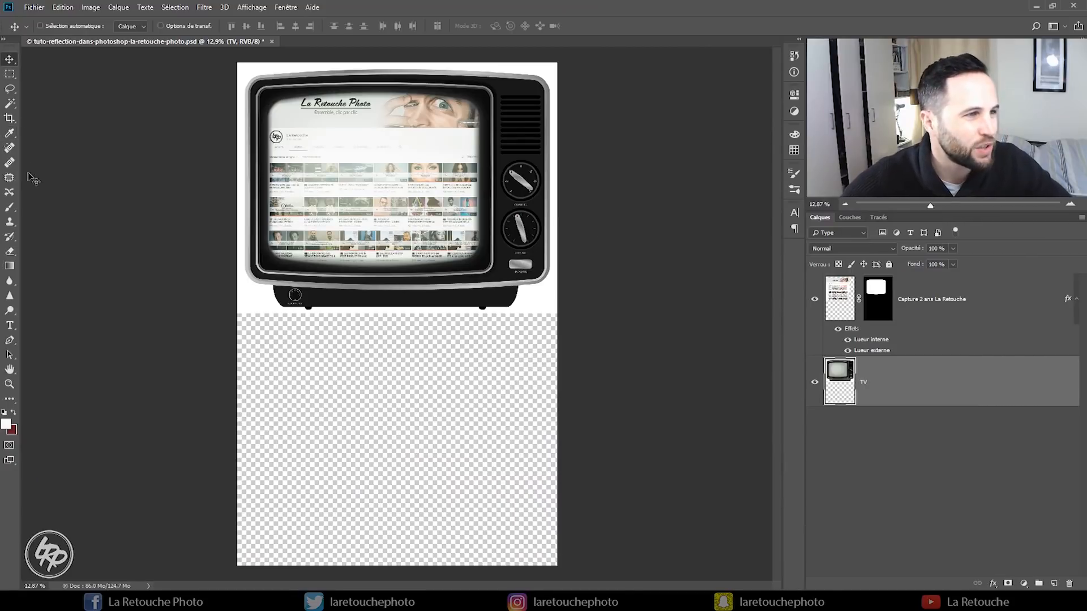
- Select the white background around the television with the Magic Wand and turn the selection into a layer mask on the TV layer
click(9, 105)
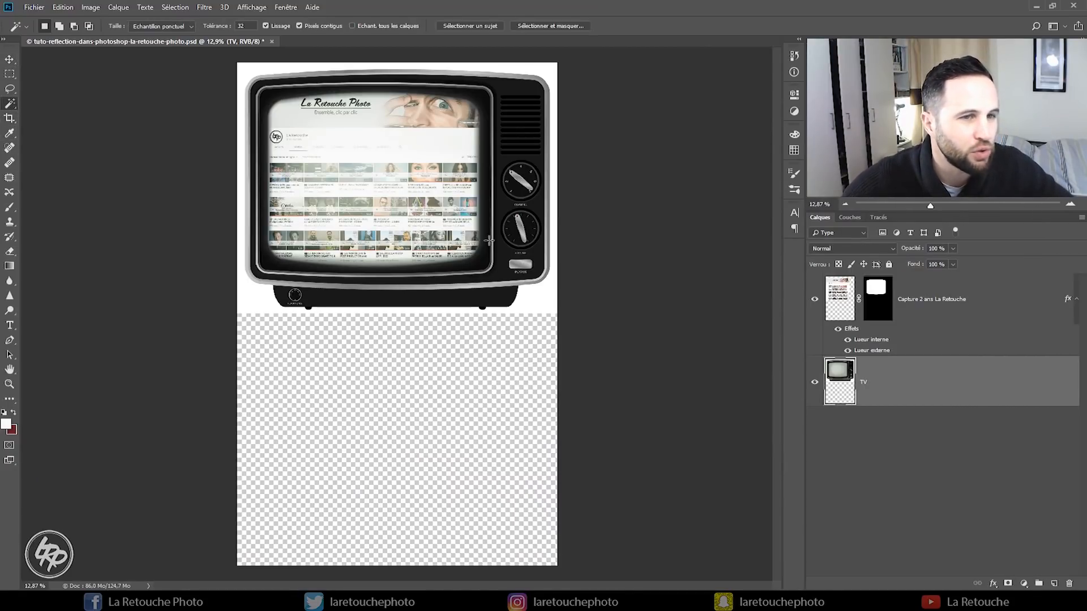
click(540, 303)
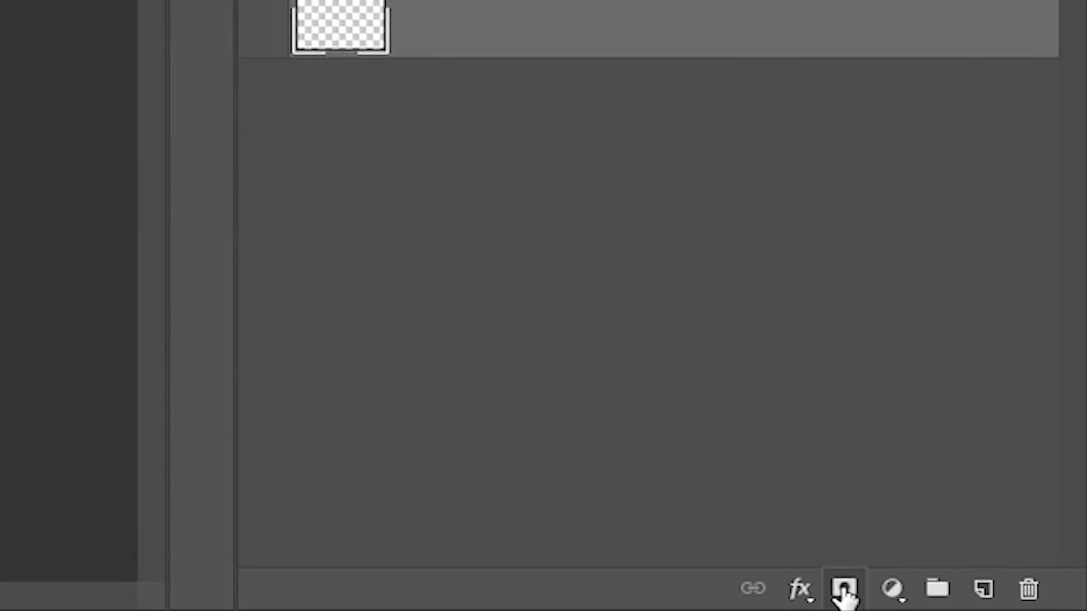
alt+click(844, 589)
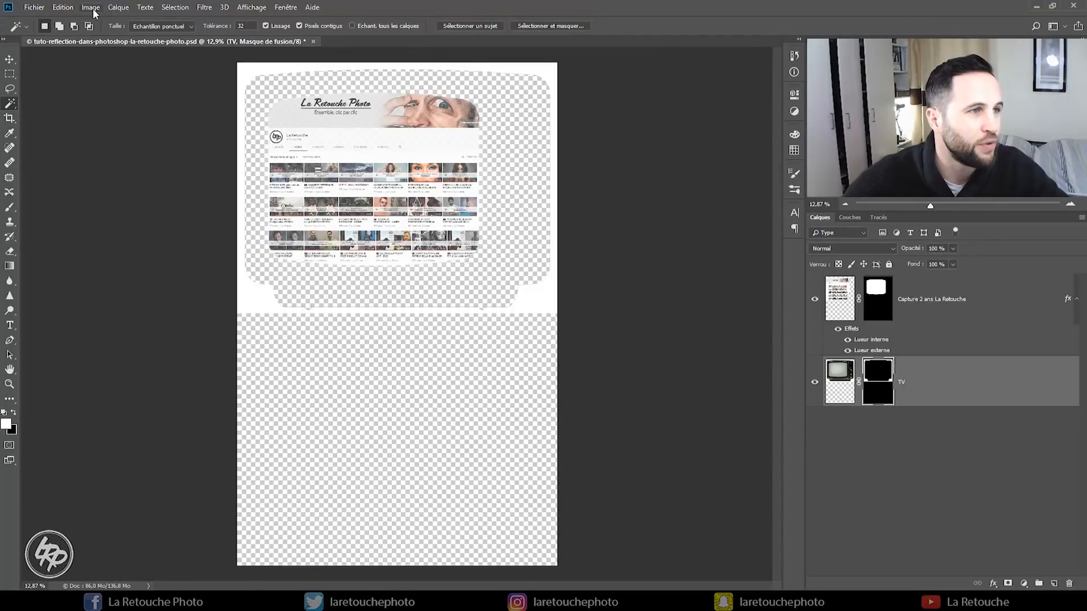
- Invert the TV layer's mask to show the television and hide its white background
click(92, 8)
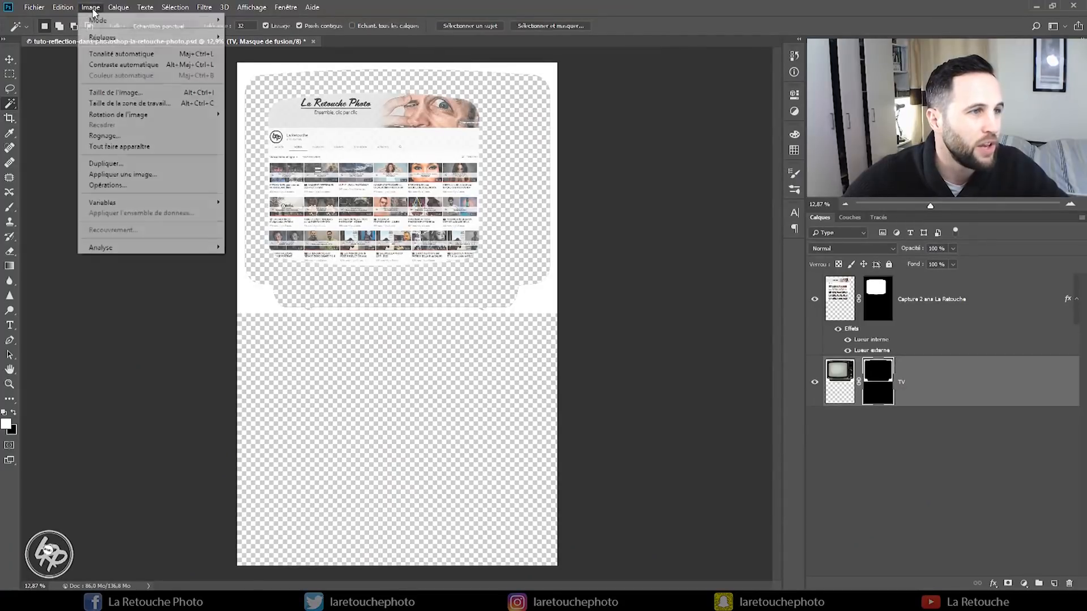
mouse_move(102, 40)
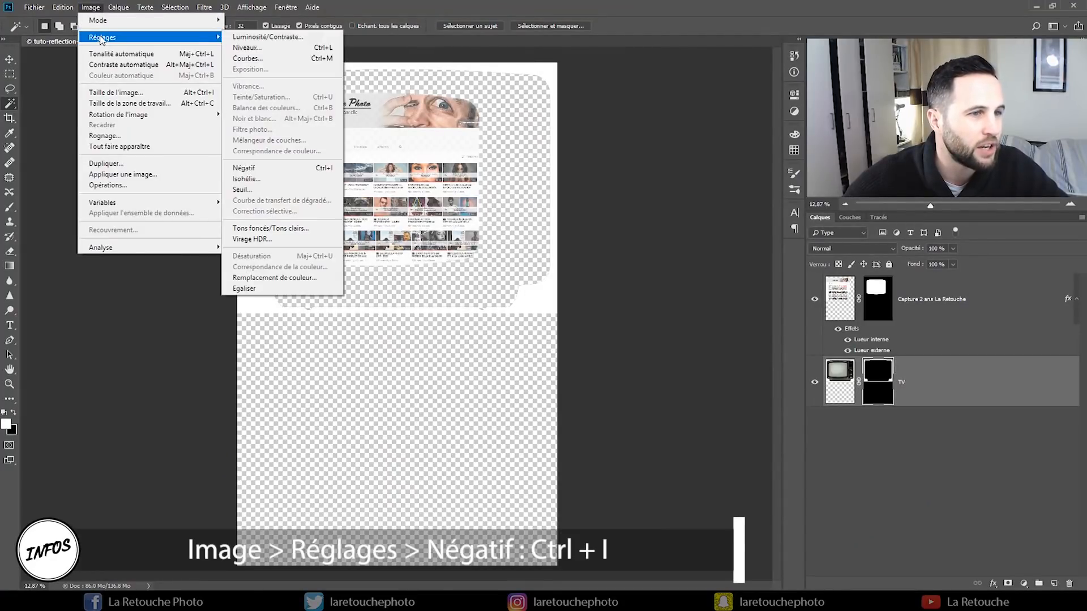
click(276, 170)
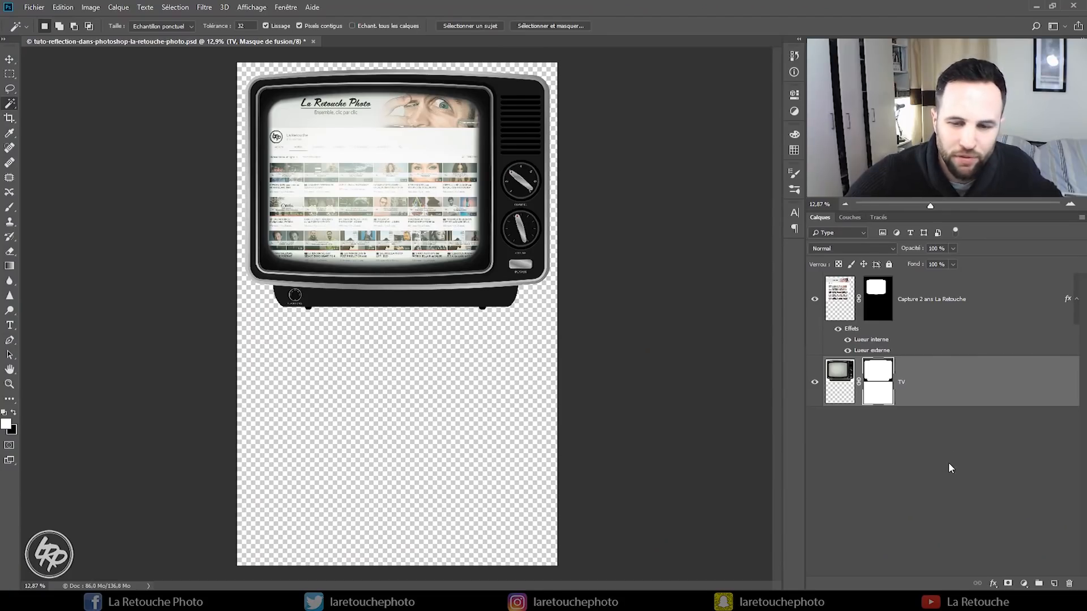
- Add a solid colour fill layer in white (ffffff) and place it below the TV layer
click(1024, 584)
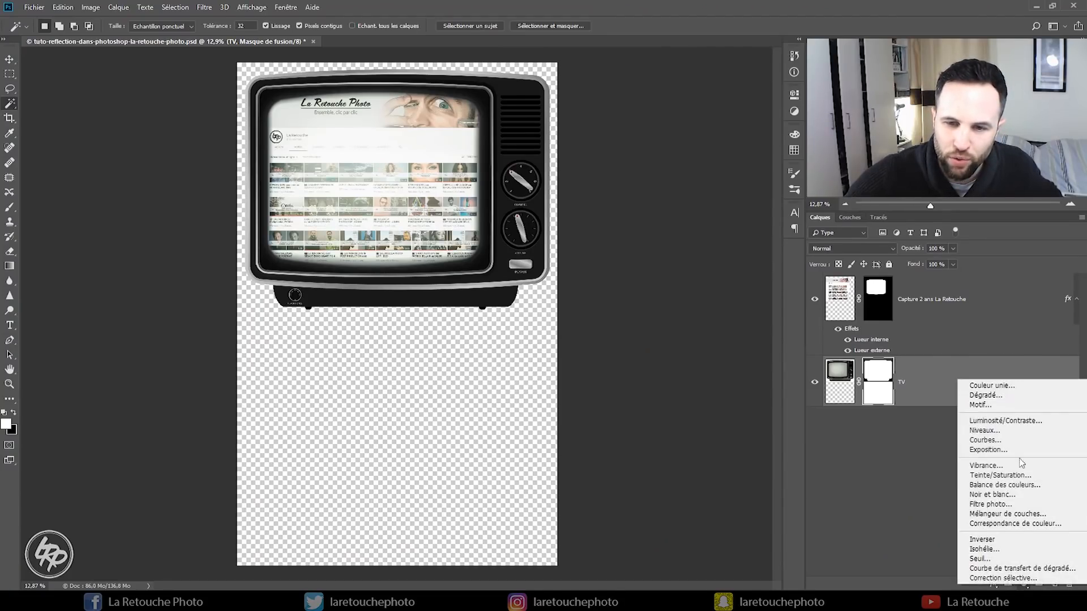
click(992, 386)
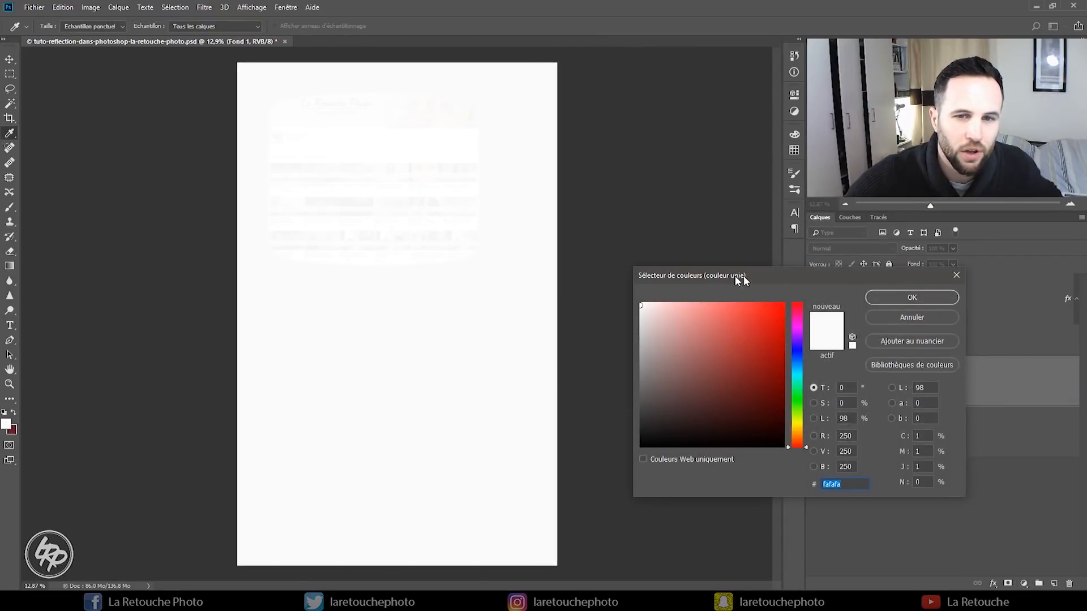
drag(743, 277, 386, 233)
click(254, 228)
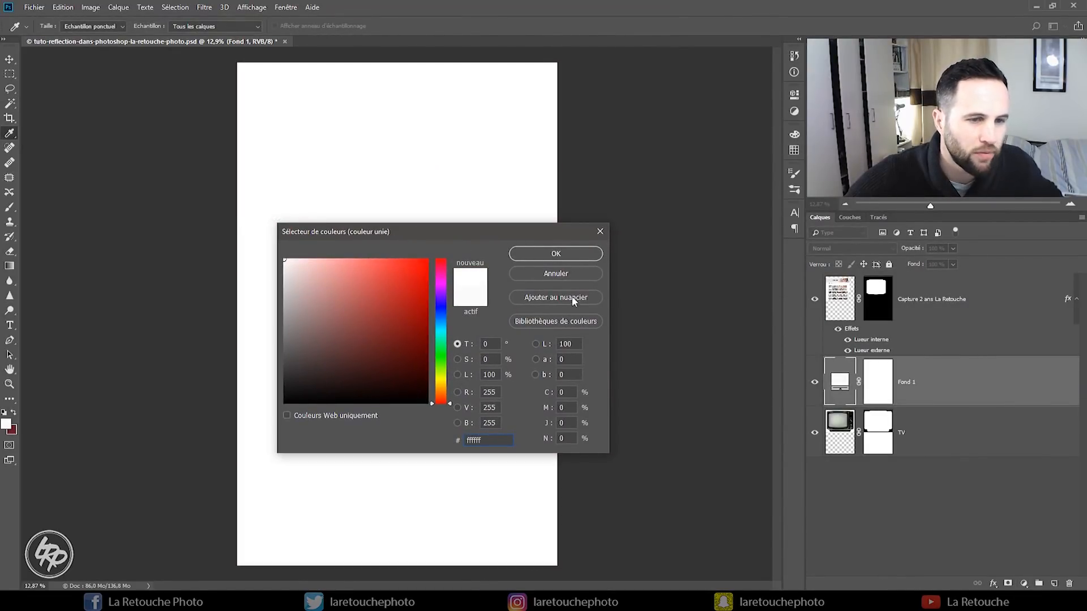
click(556, 254)
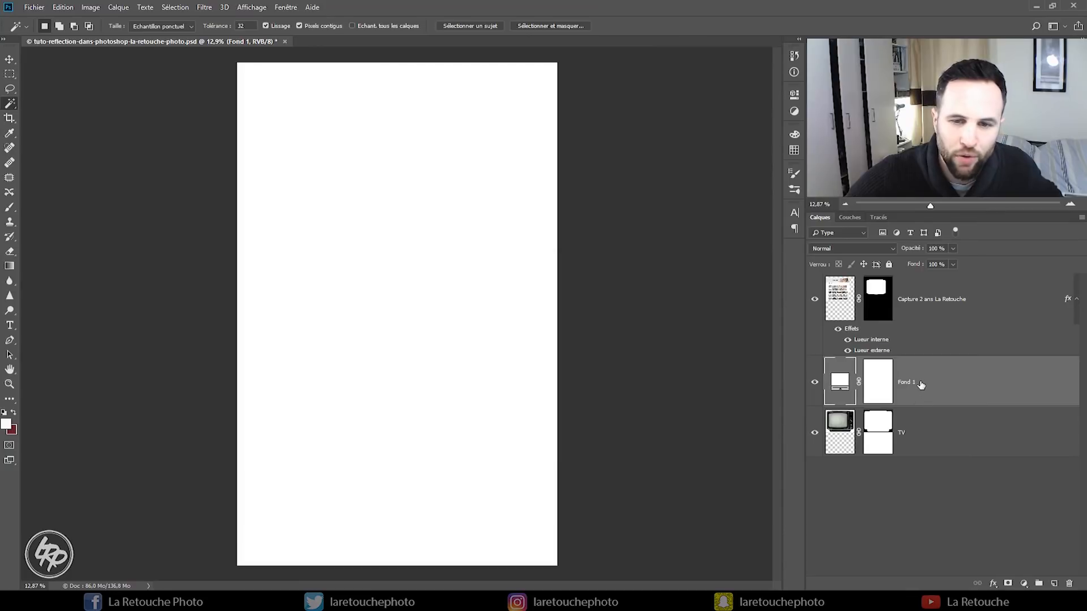
drag(921, 383, 927, 450)
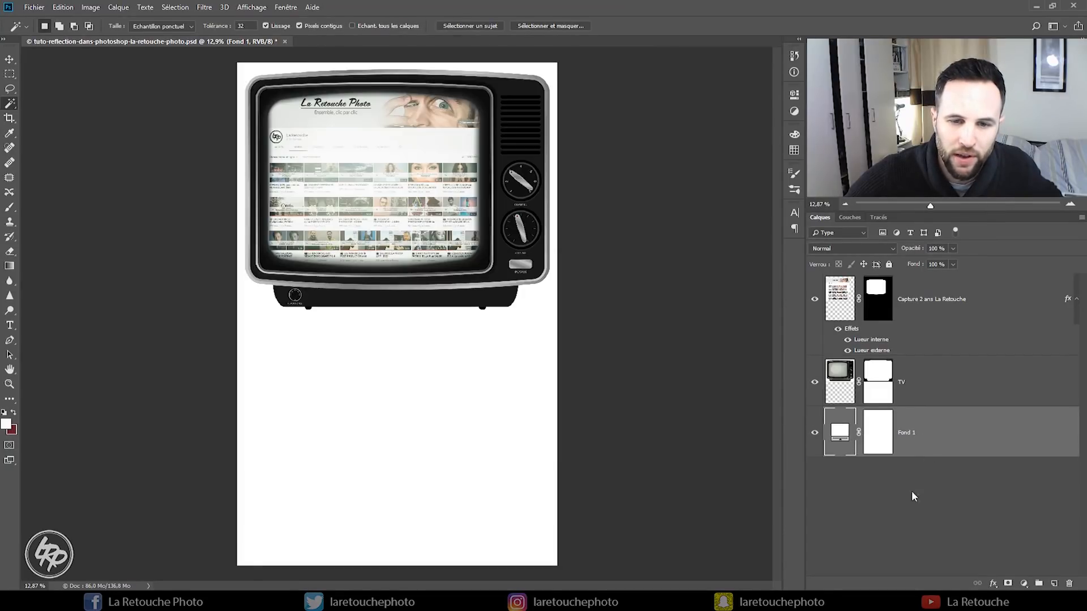
- Delete the white fill layer's mask and rename the layer as Fond blanc
right_click(876, 439)
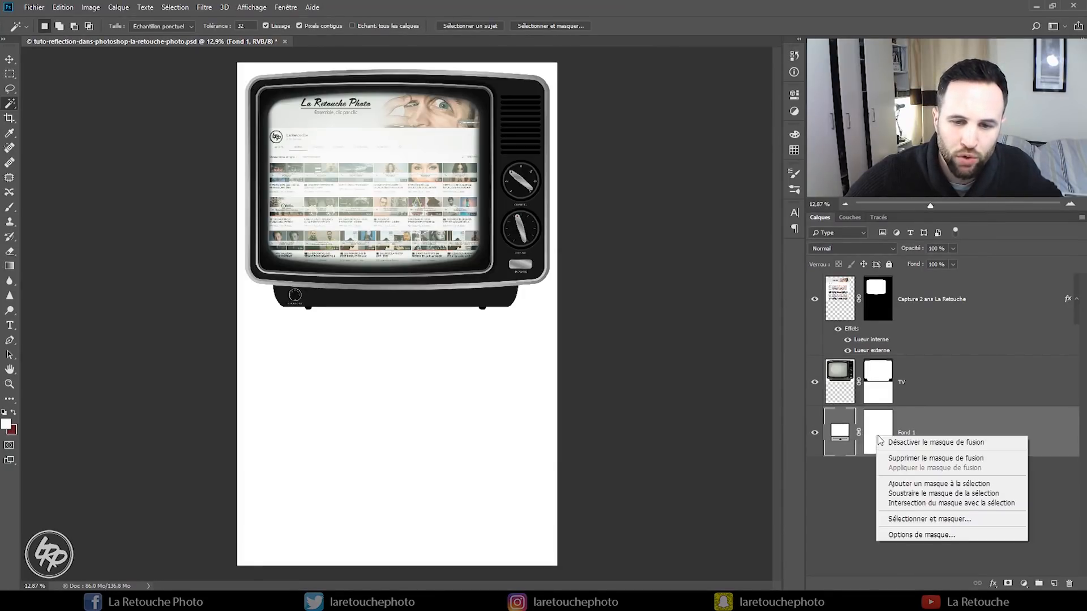
click(903, 461)
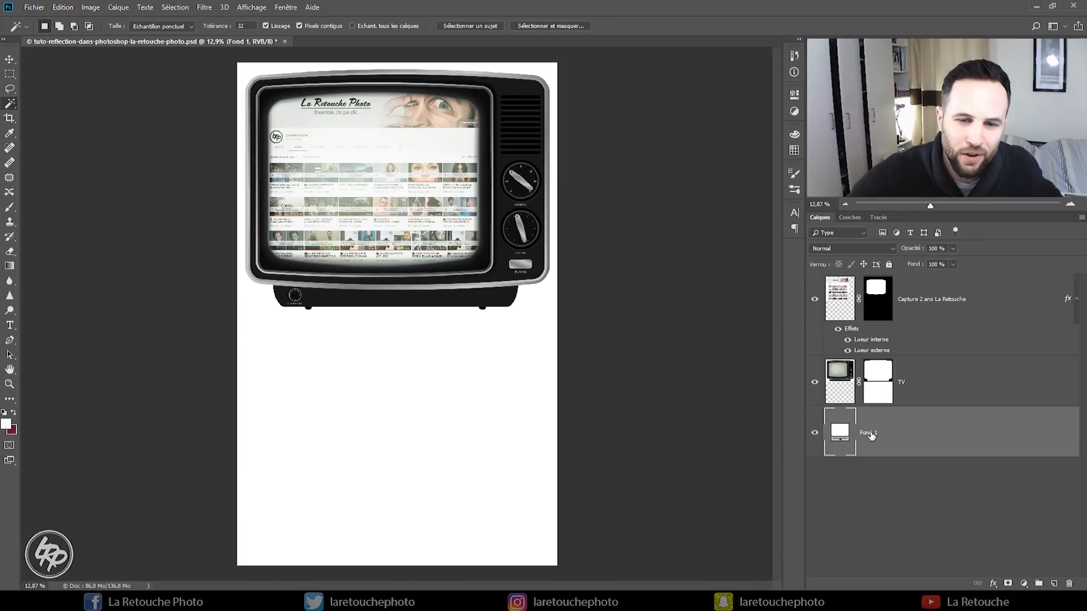
double_click(879, 433)
text(Fond blanc)
key(Return)
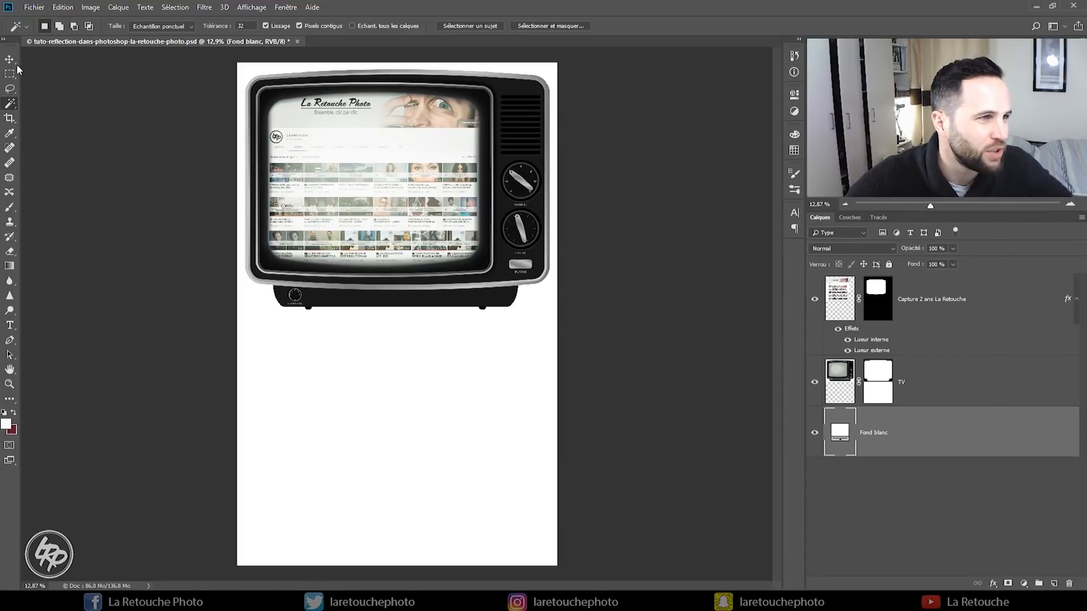
- Duplicate the TV layer under the name TV réflection
click(10, 60)
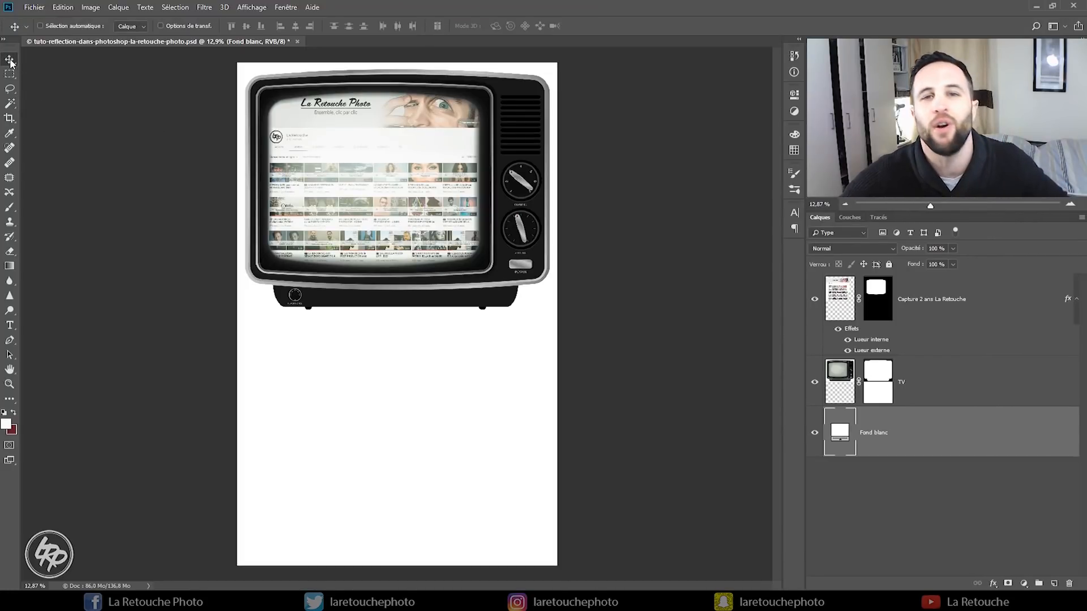
click(920, 383)
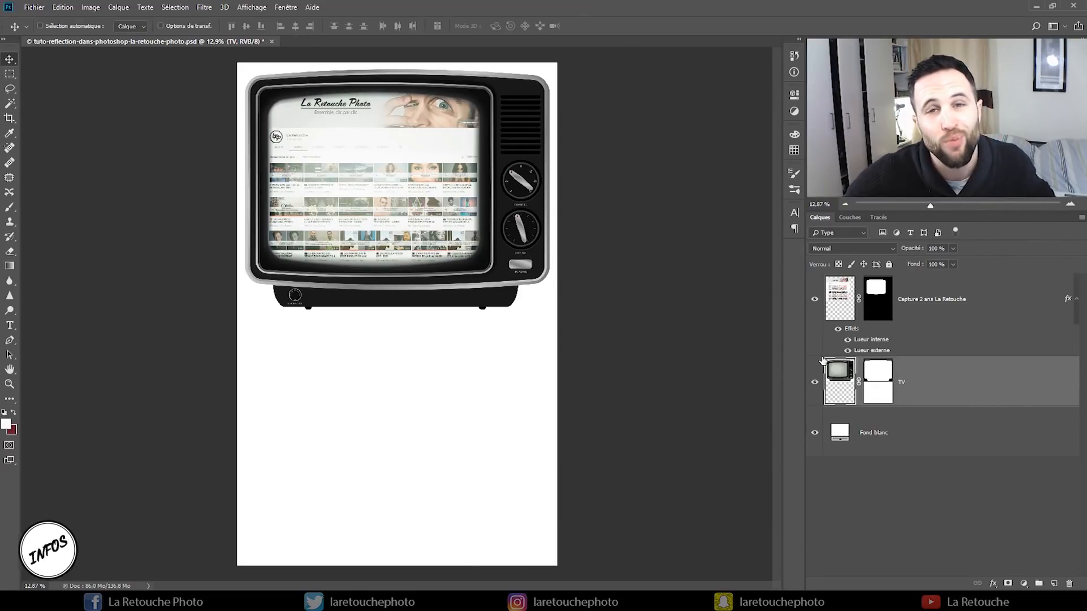
right_click(933, 383)
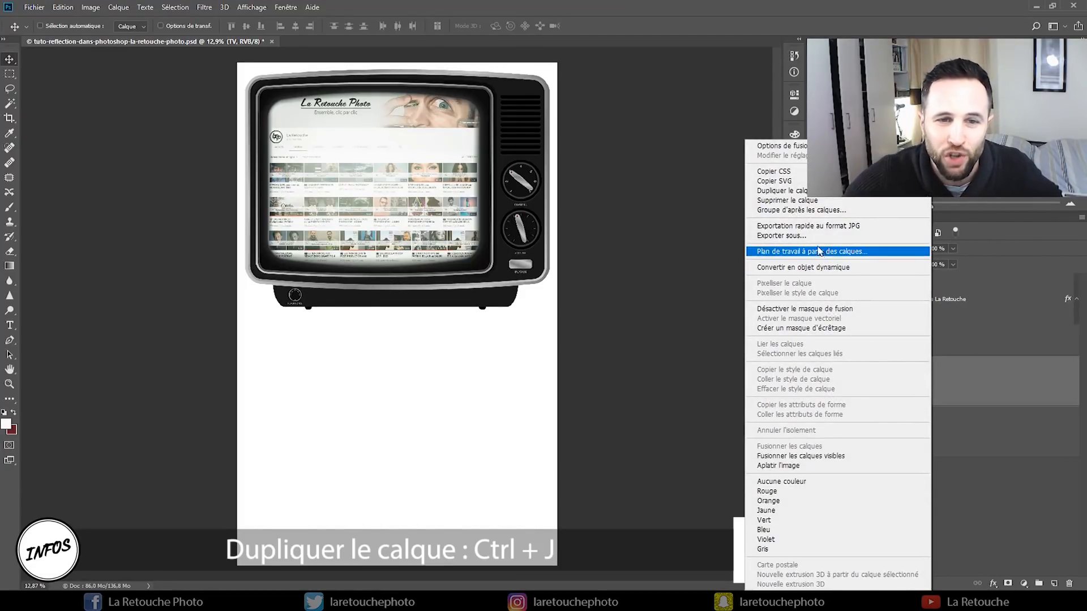
click(793, 192)
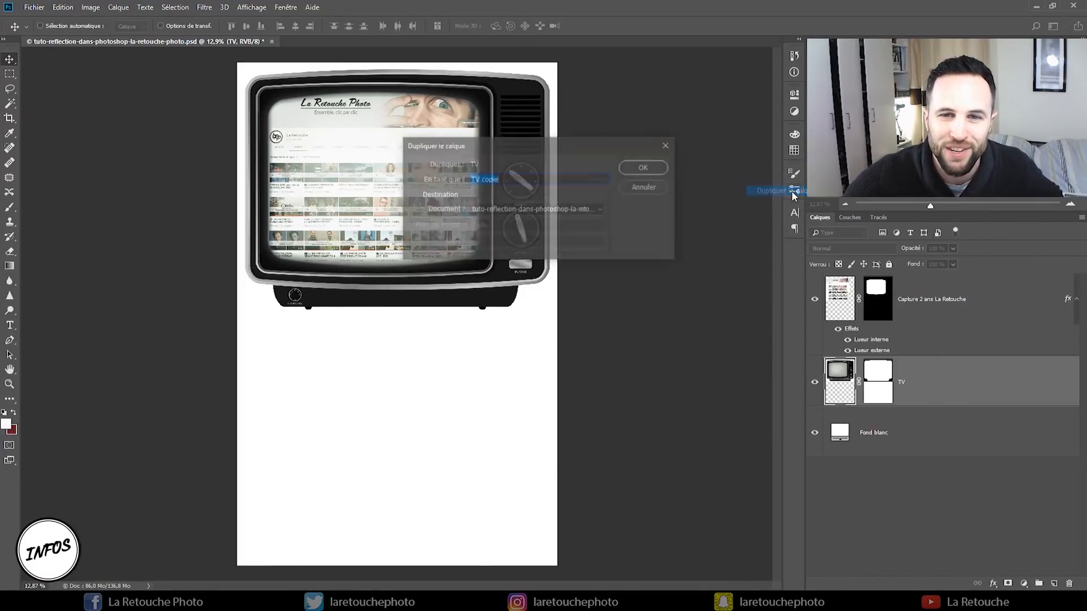
drag(506, 180, 483, 179)
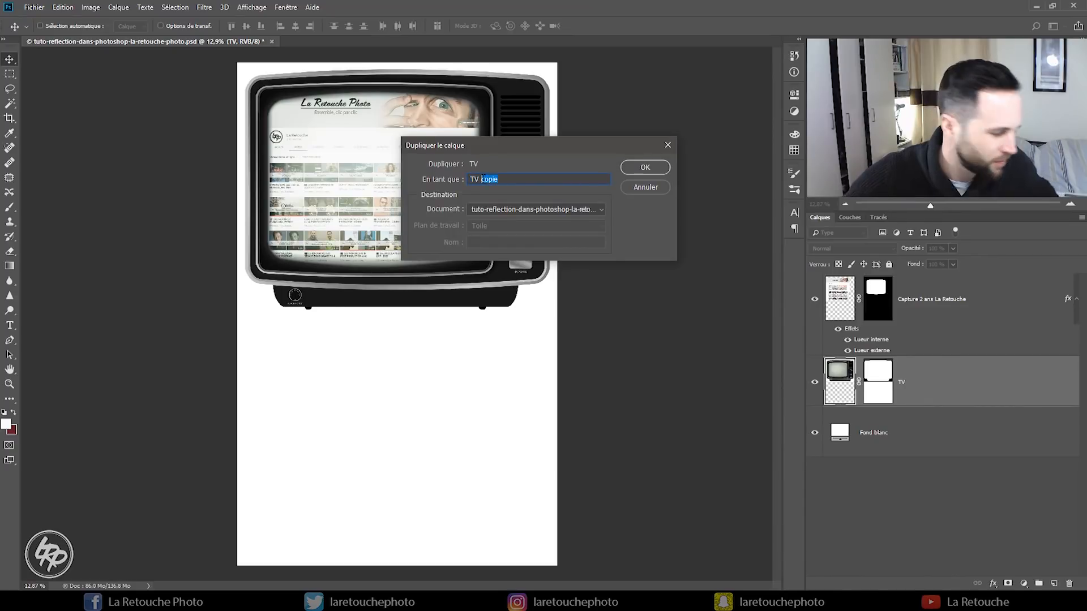
text(réflectio)
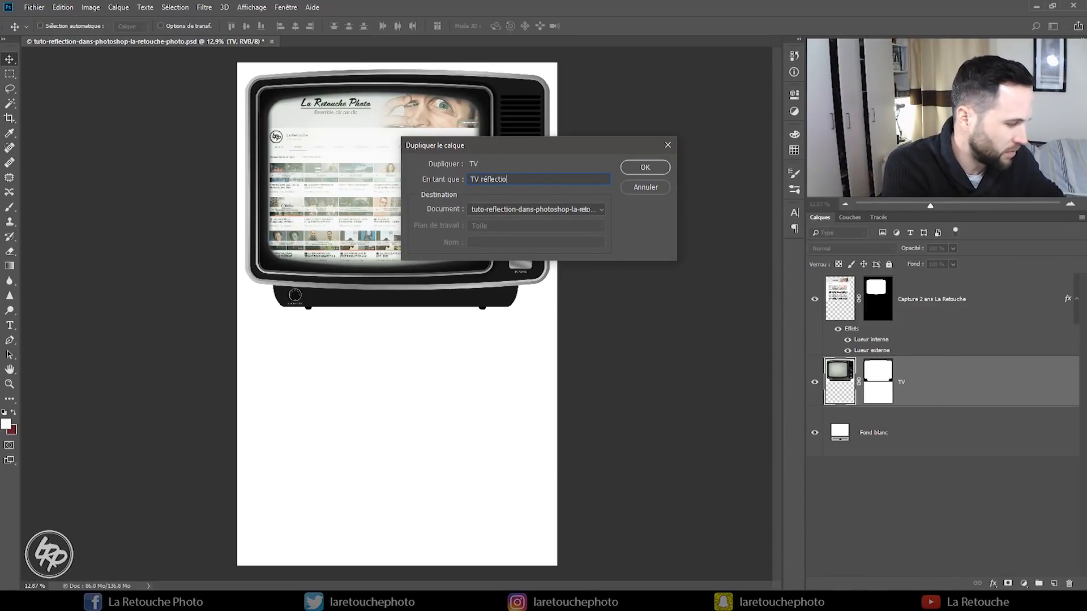
text(n)
key(Return)
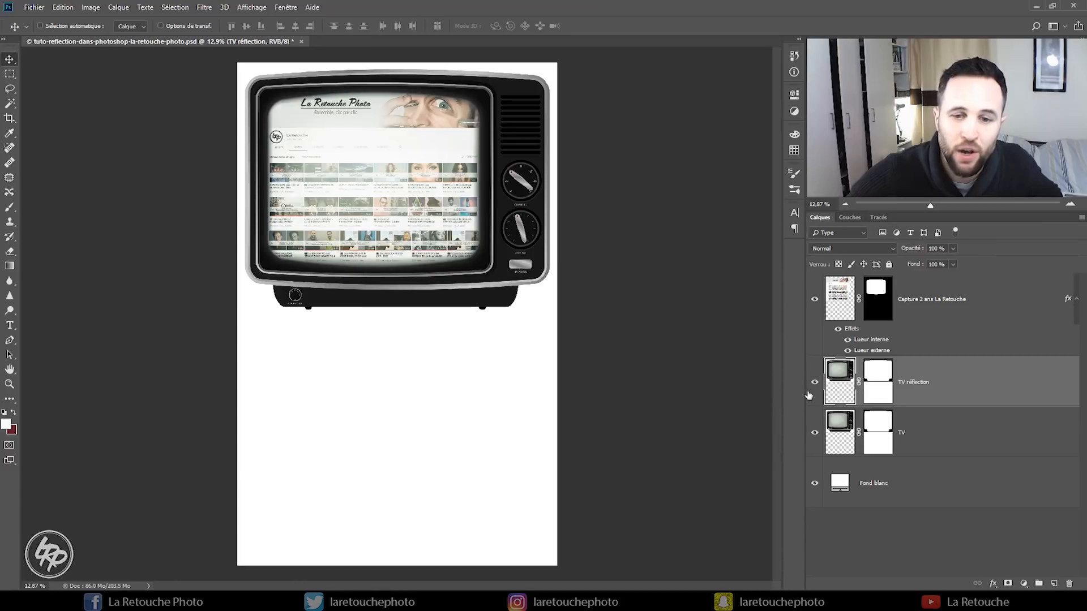
- Place the TV réflection layer between TV and Fond blanc and apply its layer mask
drag(920, 385, 931, 443)
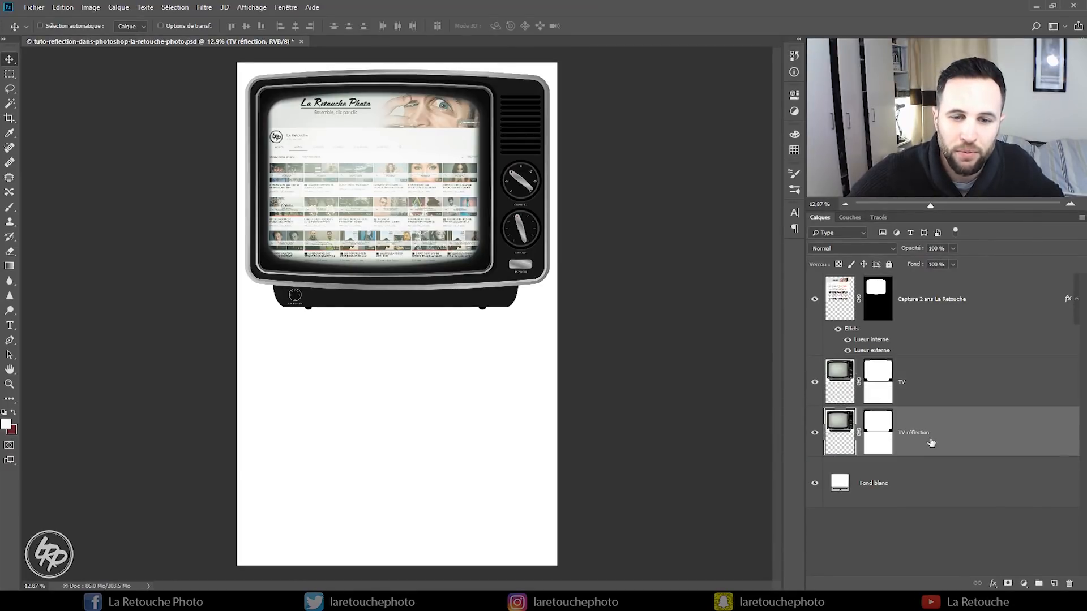
right_click(878, 433)
click(905, 461)
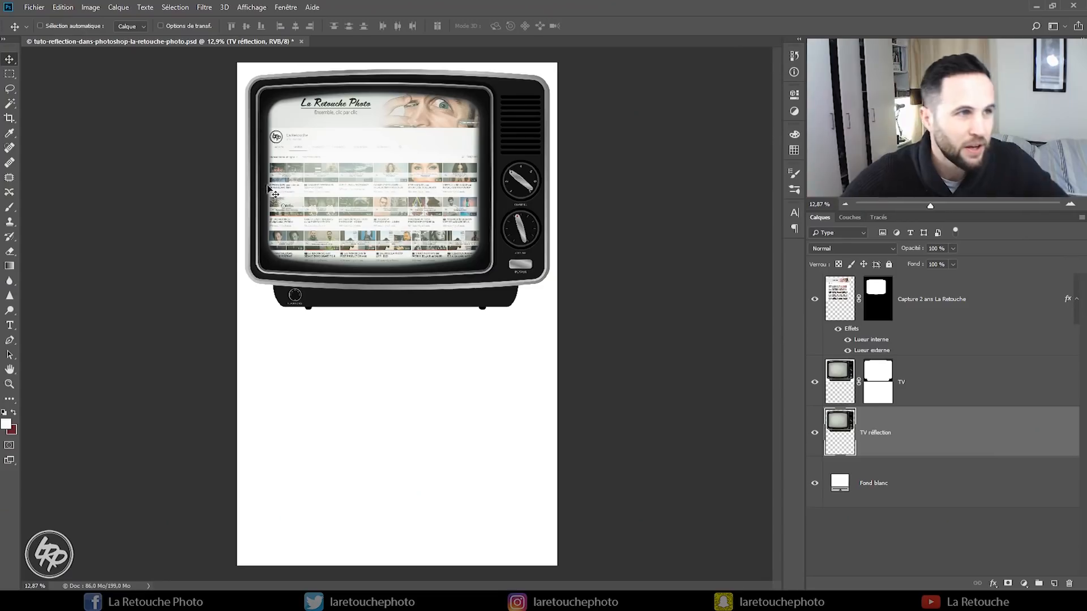
- Flip the TV réflection layer upside down with a free transform, using Symétrie axe vertical
click(68, 9)
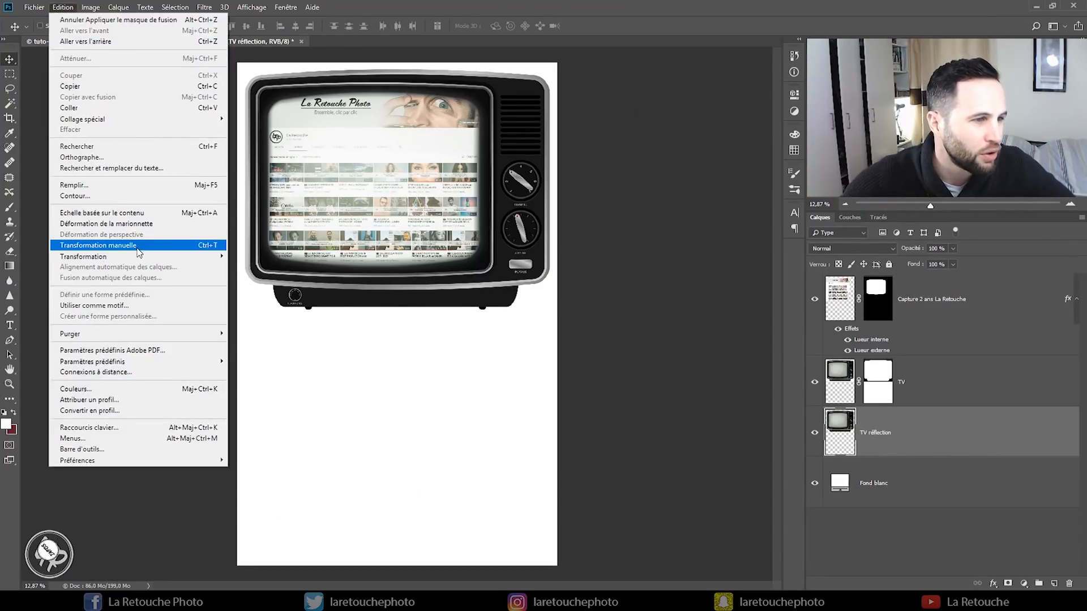
click(138, 247)
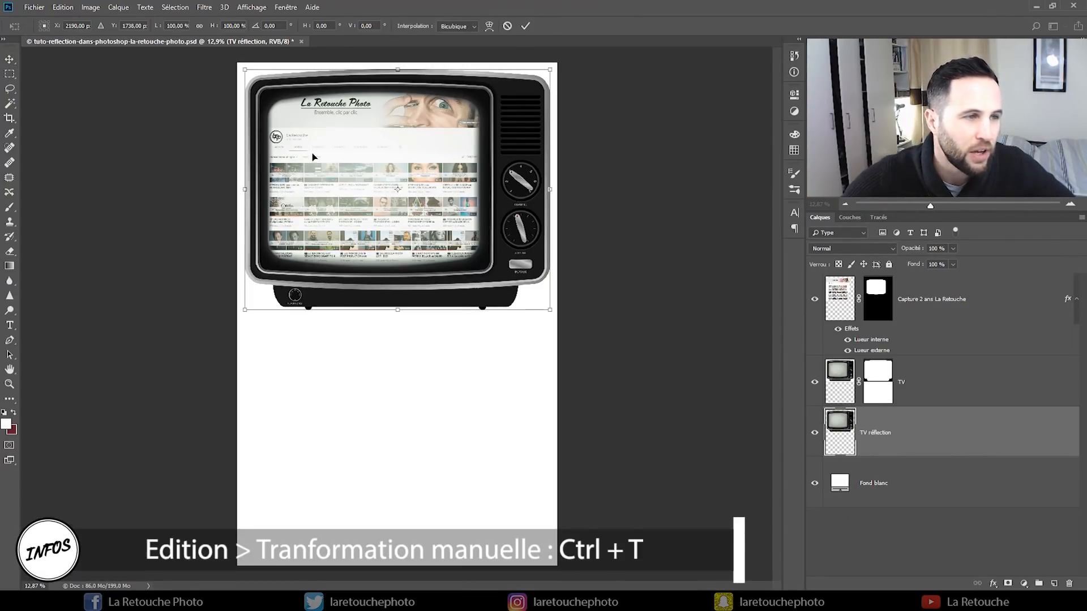
right_click(412, 155)
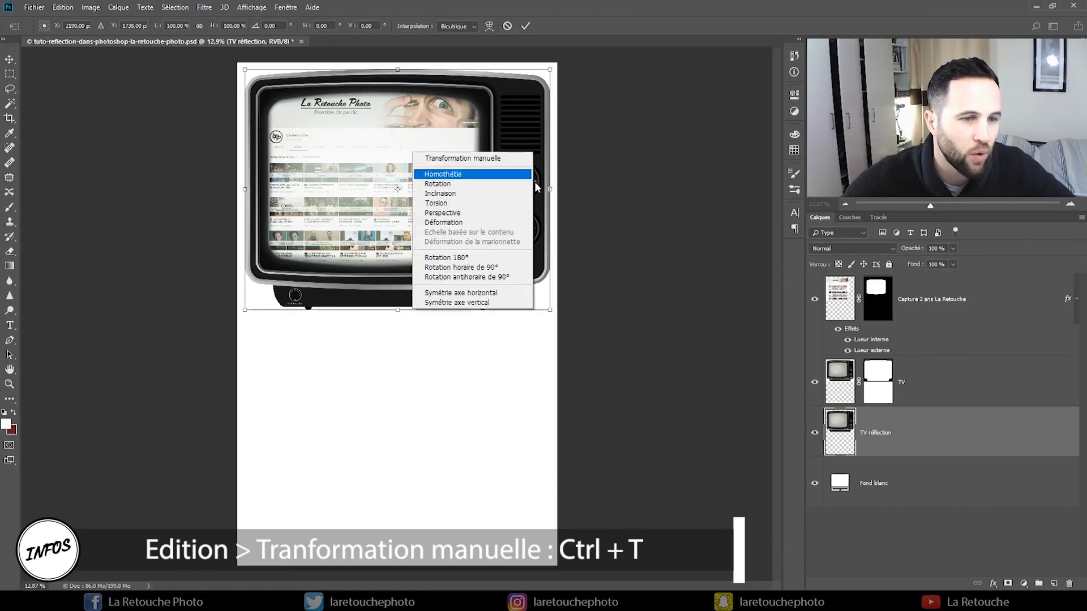
click(487, 306)
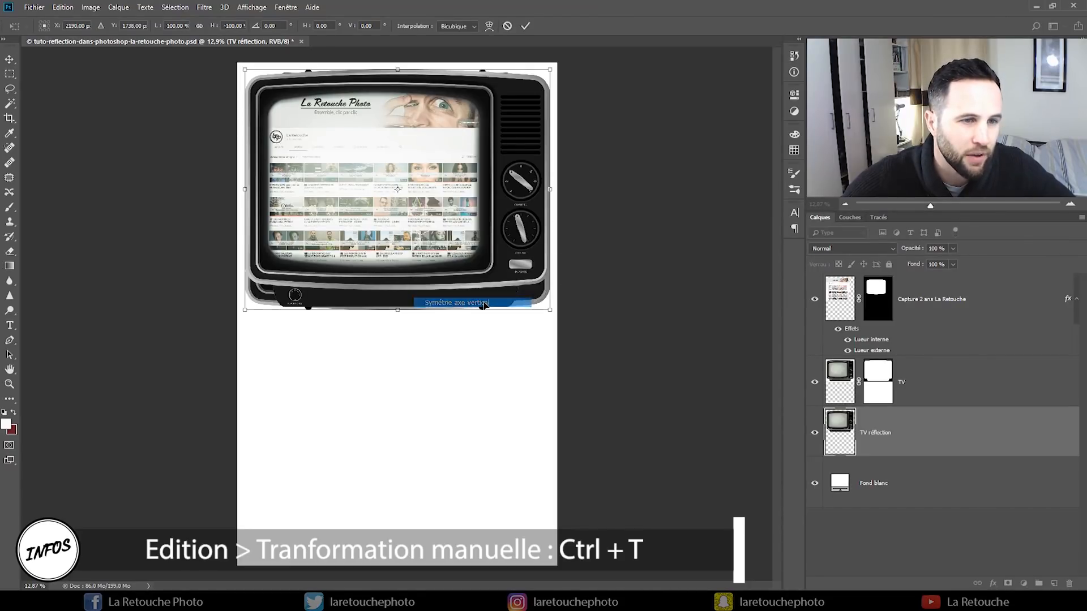
click(62, 8)
mouse_move(144, 260)
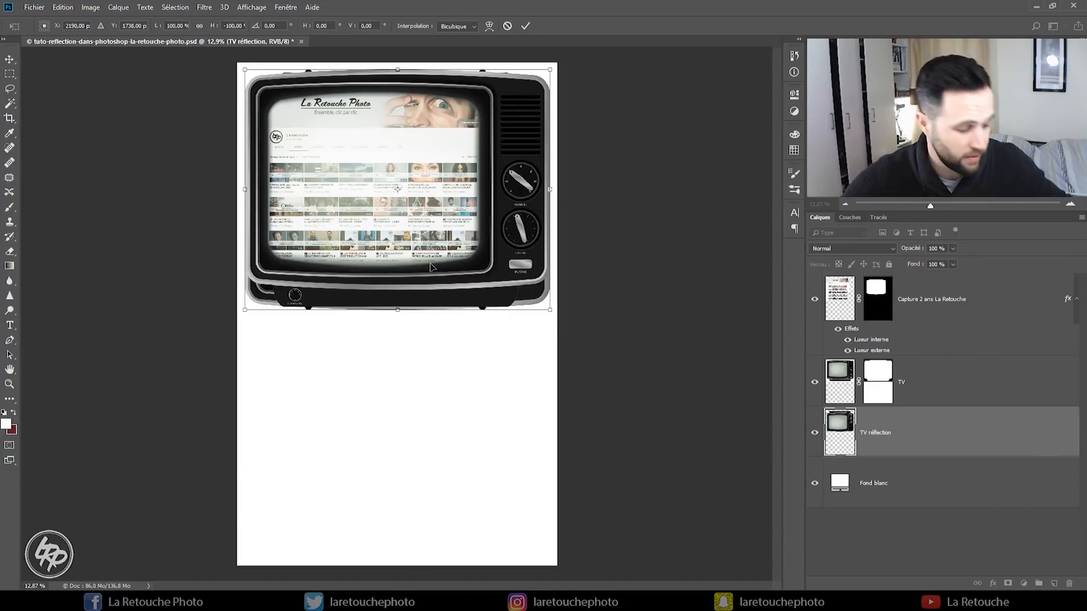
key(Return)
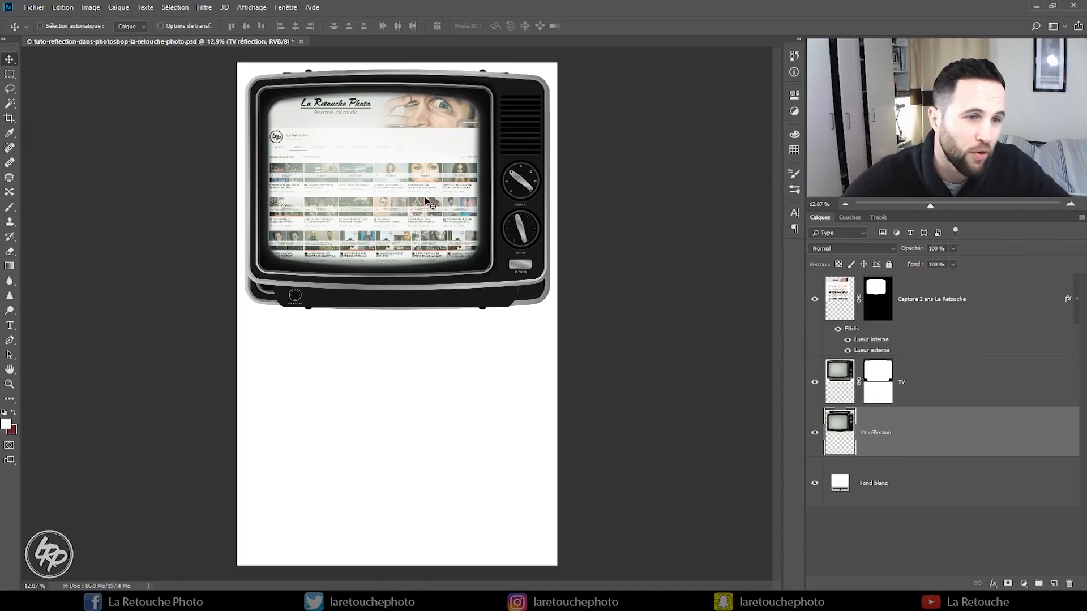
- Move the flipped TV réflection layer straight down beneath the original television, keeping both horizontally aligned
drag(416, 182, 431, 418)
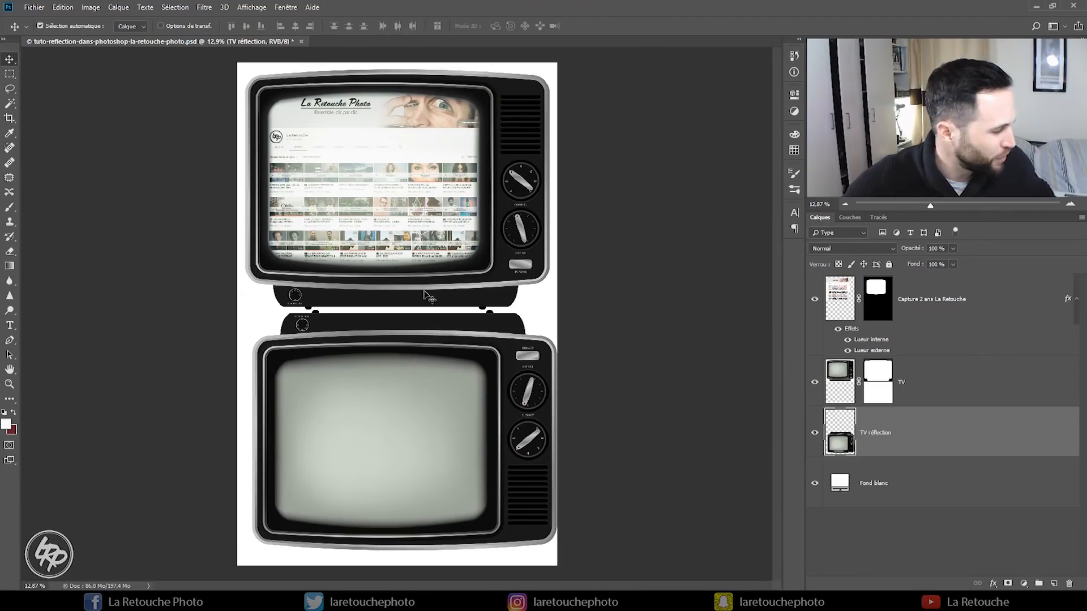
key(ctrl+z)
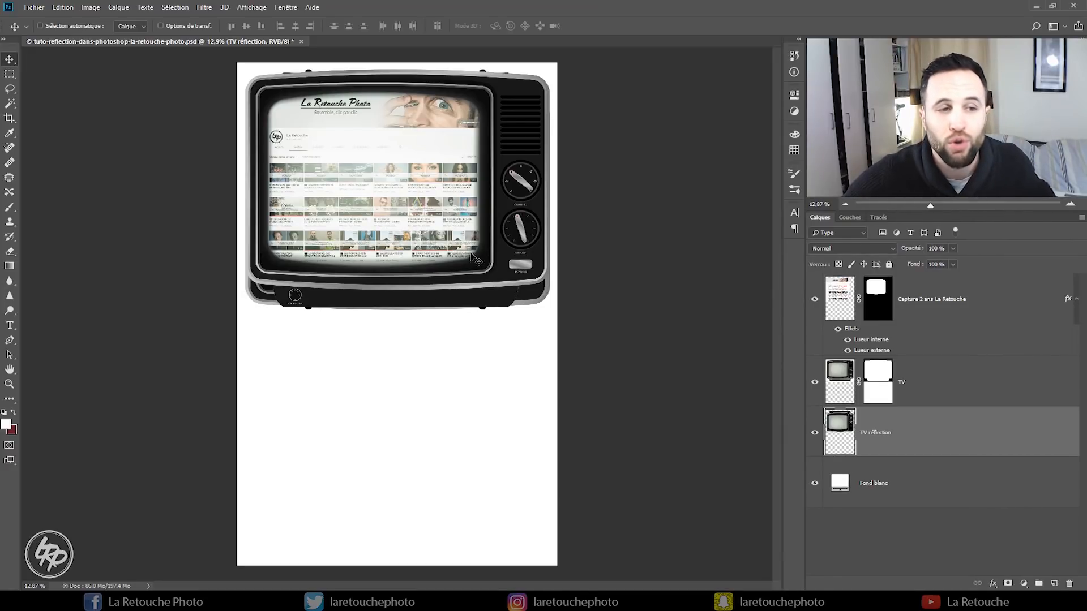
drag(447, 224, 442, 458)
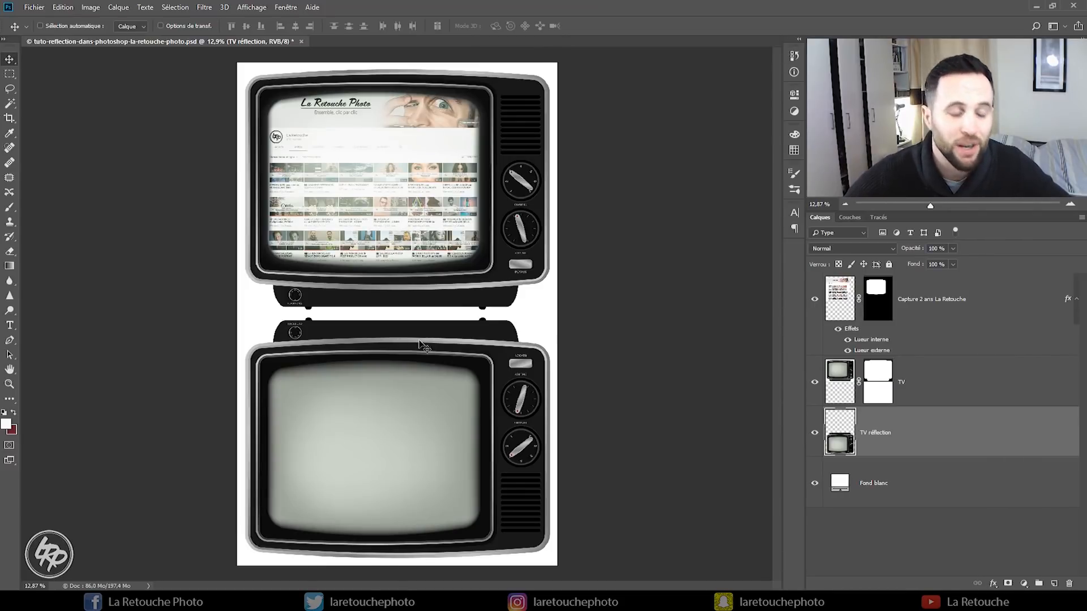
- Nudge the TV réflection layer upward until its feet meet the feet of the original television
key(shift+Up)
key(shift+Up)
key(shift+Up)
key(shift+Up)
key(shift+Down)
key(shift+Down)
key(shift+Down)
key(shift+Down)
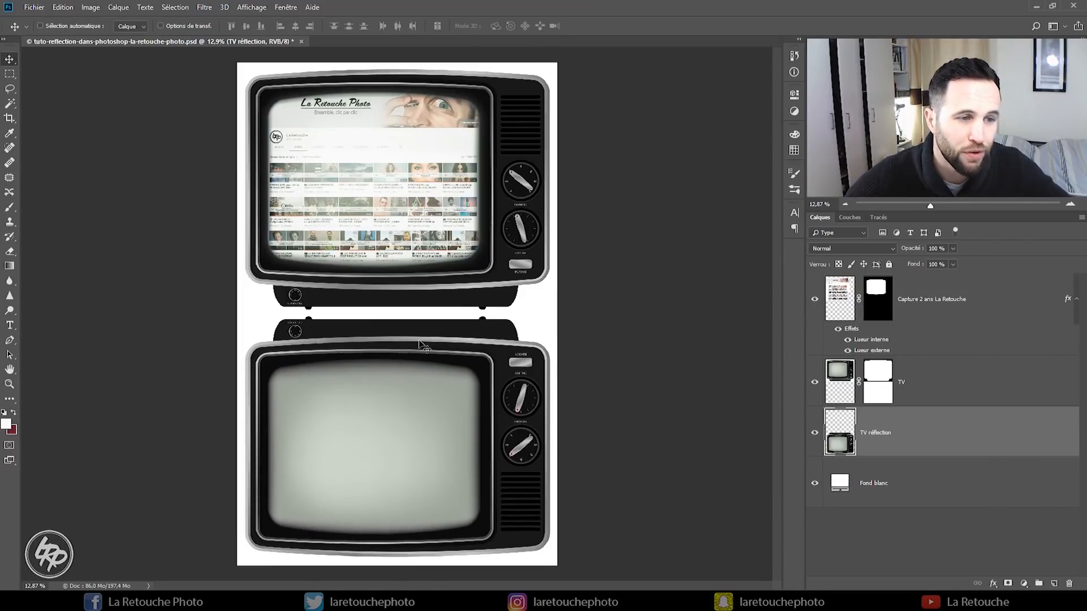
key(shift+Up)
key(shift+Up)
key(shift+Up)
key(shift+Up)
key(shift+Up)
key(shift+Up)
key(shift+Up)
key(shift+Up)
key(shift+Up)
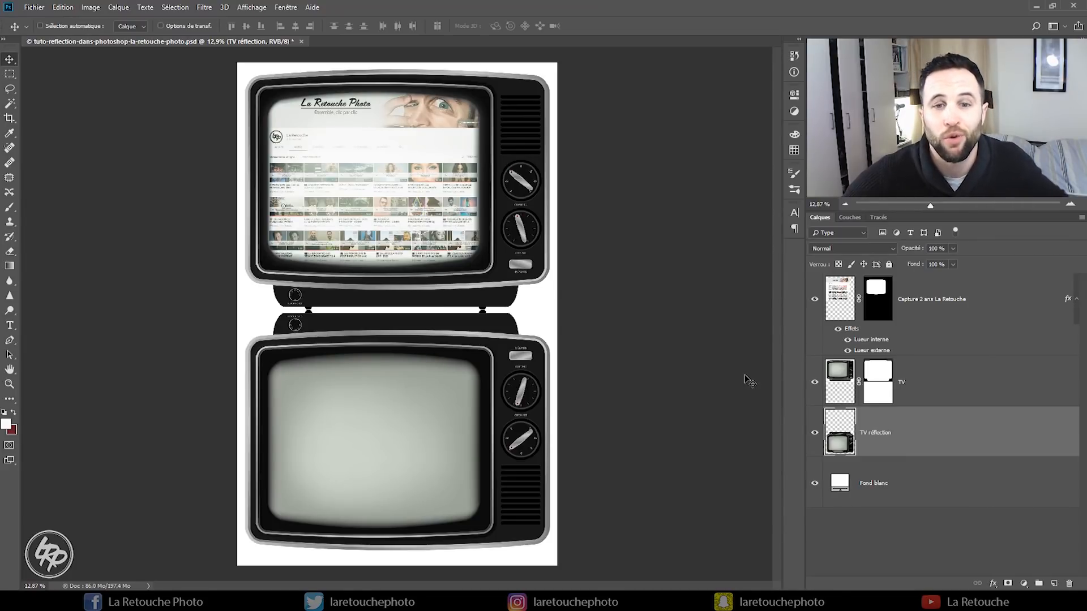
- Add a layer mask to TV réflection and edit the Gradient tool's Noir, blanc gradient so its white end has 0% opacity
click(1009, 584)
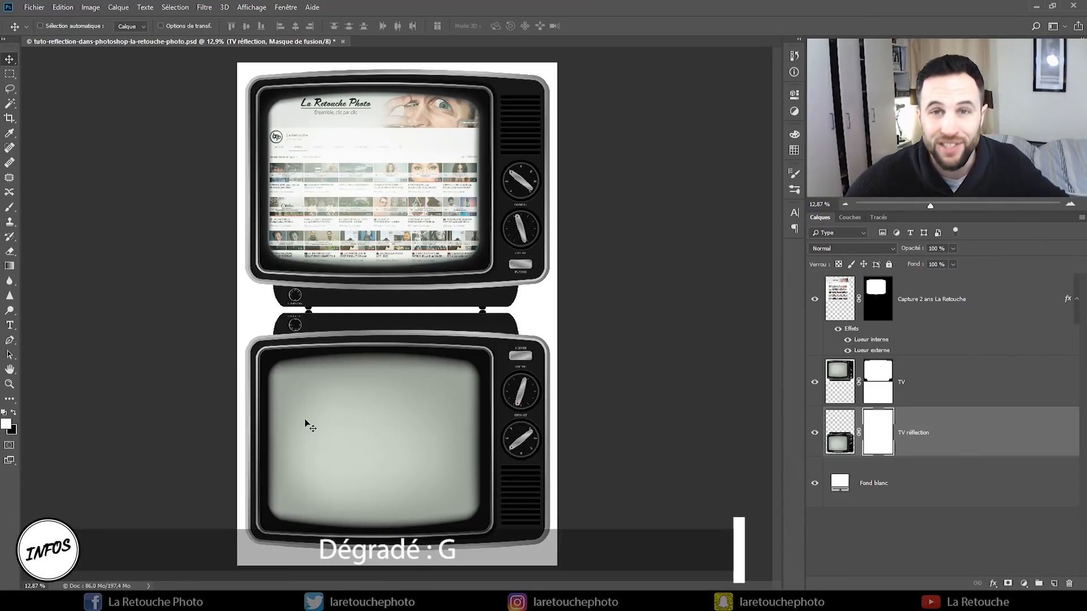
click(9, 266)
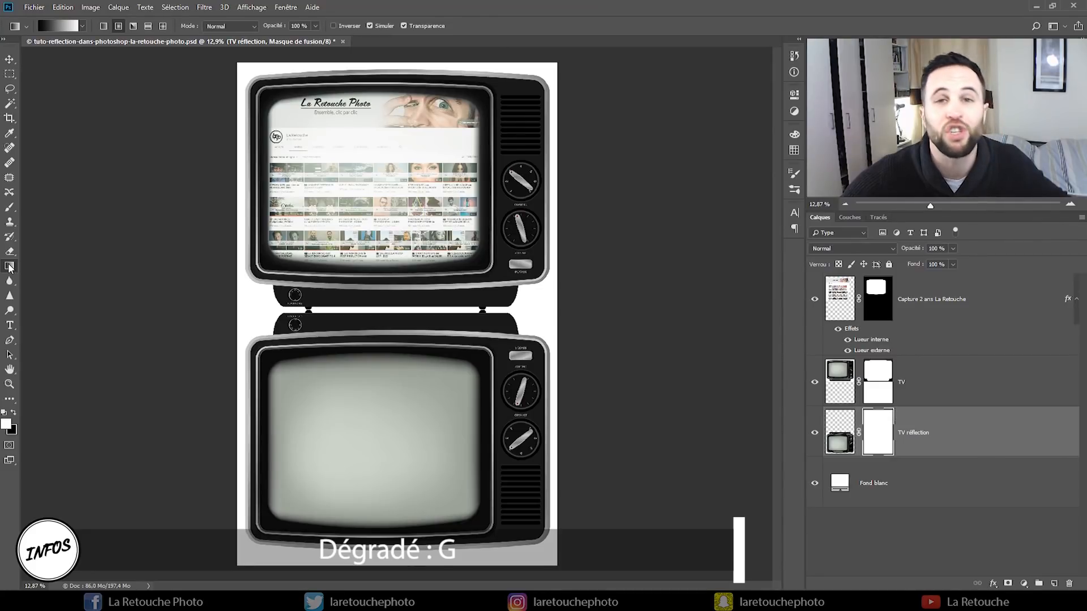
click(63, 25)
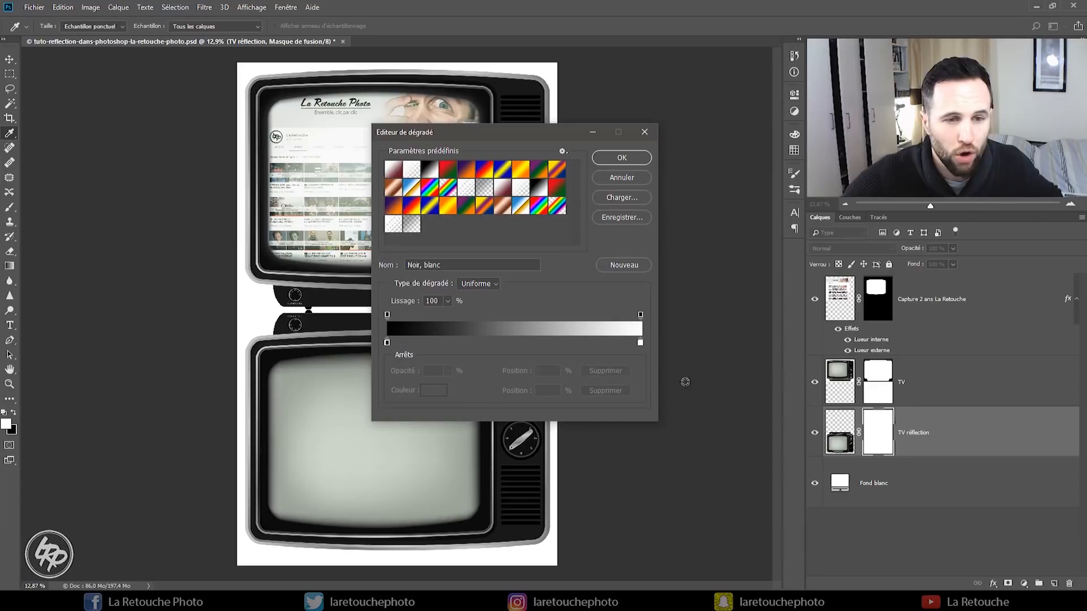
click(640, 315)
click(448, 373)
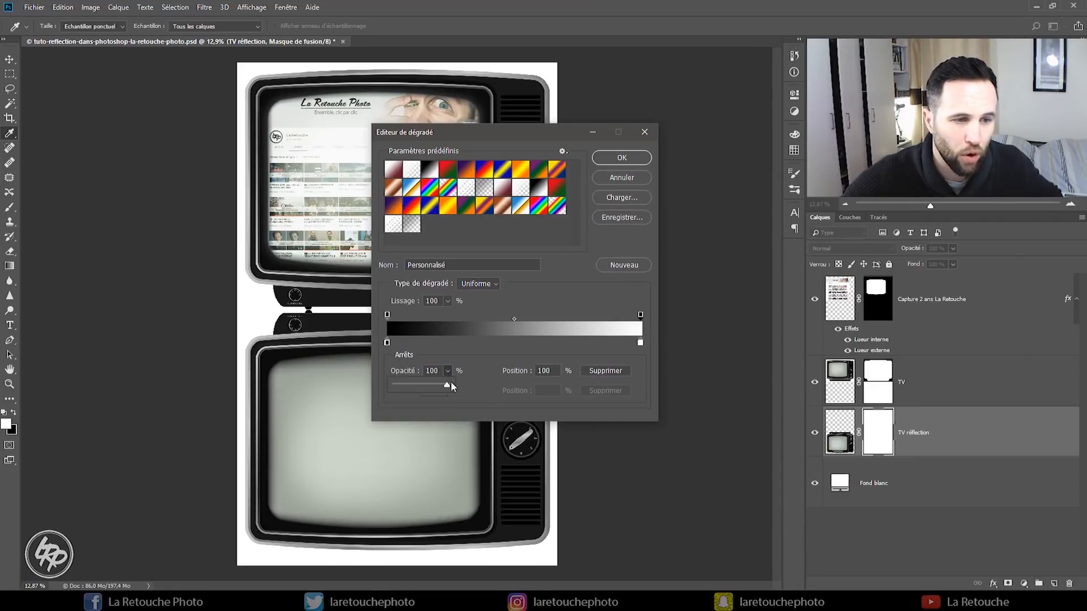
drag(448, 387, 359, 382)
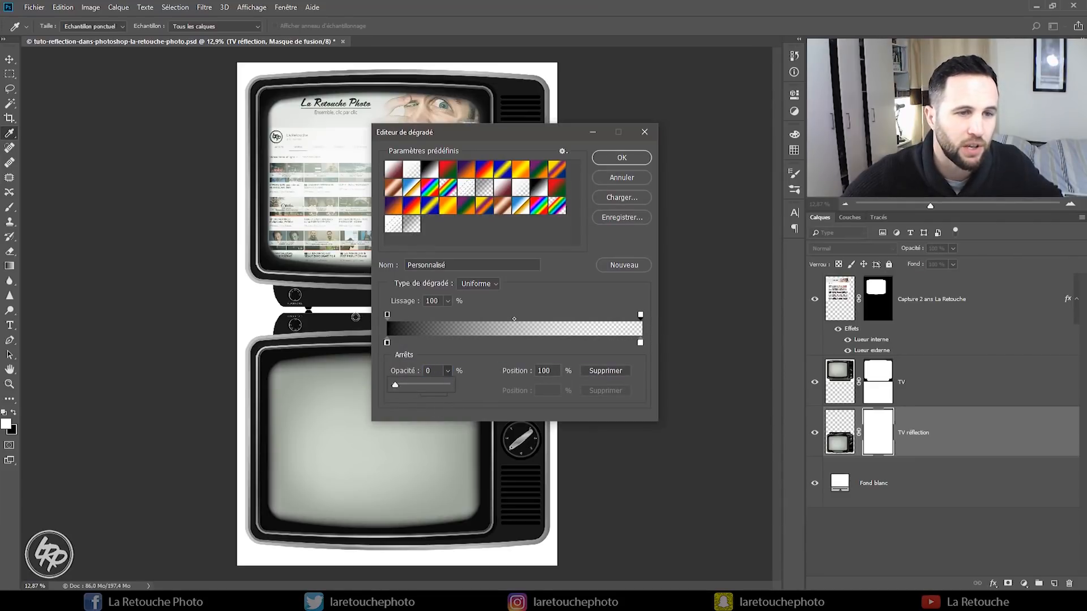
click(612, 159)
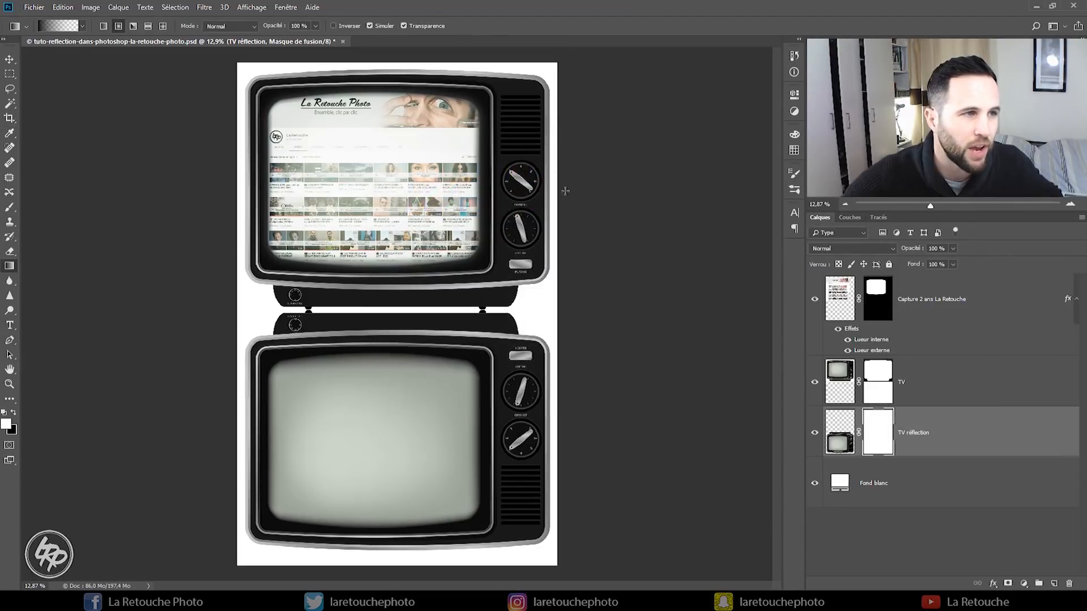
- Configure the Gradient tool as a linear gradient in Normal mode at 100% opacity
click(240, 26)
click(239, 26)
click(315, 26)
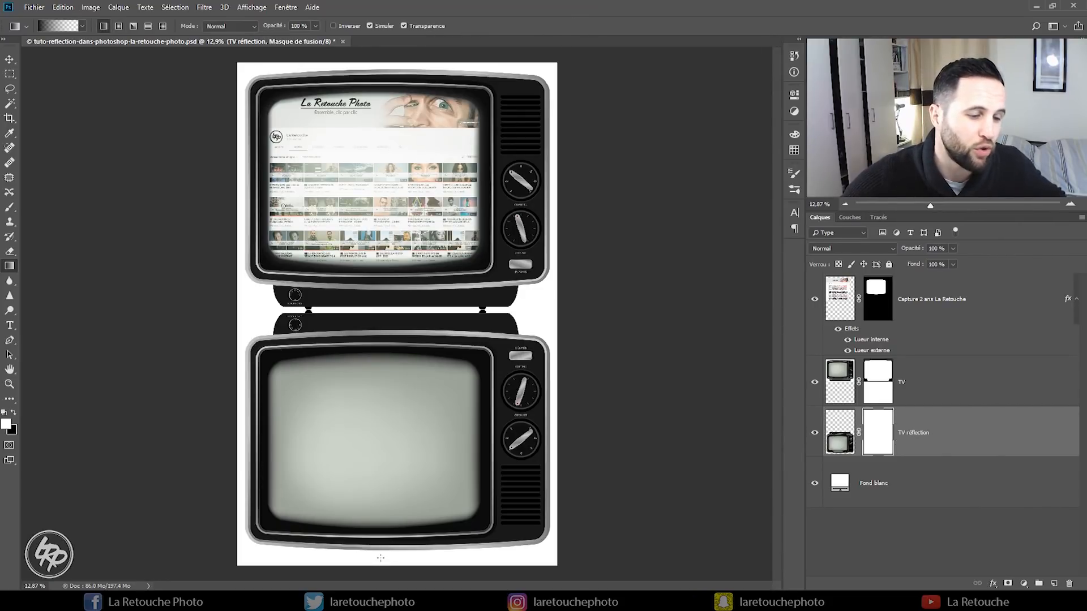
- Draw a vertical black-to-transparent gradient on the TV réflection mask, from the flipped television's far edge up to its feet
drag(391, 518, 395, 356)
key(ctrl+z)
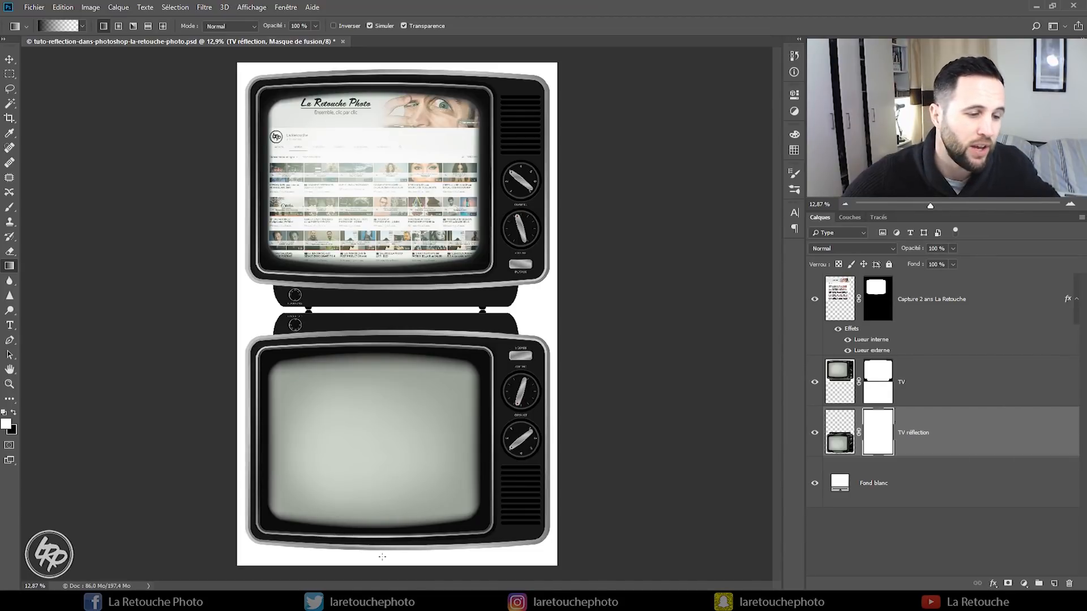
drag(375, 554, 376, 319)
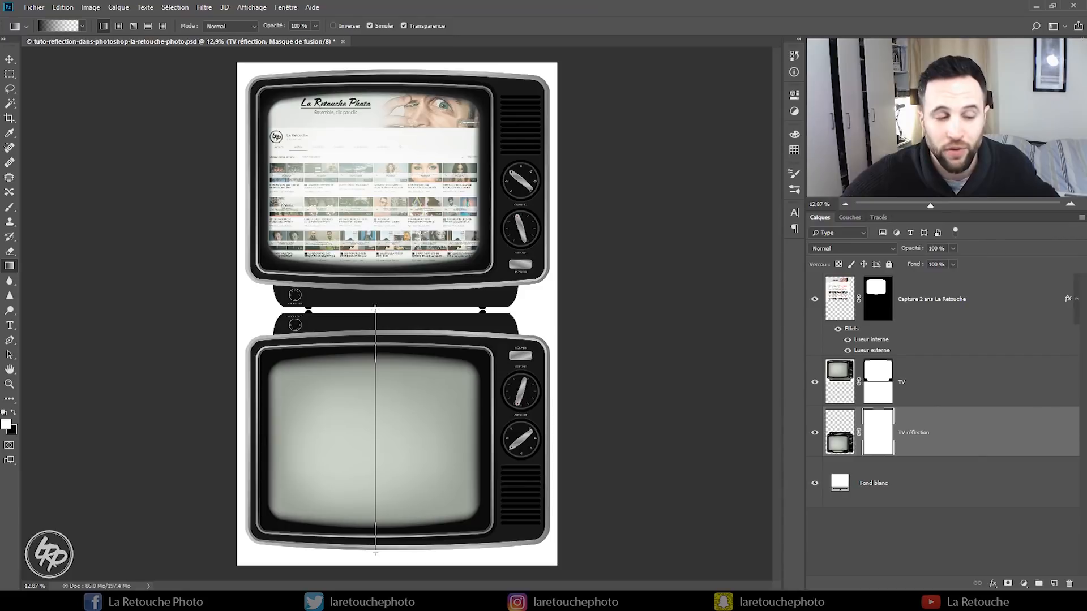
mouse_move(375, 308)
mouse_down()
mouse_move(451, 340)
mouse_move(508, 394)
mouse_move(391, 345)
mouse_move(336, 342)
mouse_move(243, 413)
mouse_move(348, 345)
mouse_move(504, 412)
mouse_move(412, 340)
mouse_move(266, 416)
mouse_move(398, 370)
mouse_move(381, 307)
mouse_up()
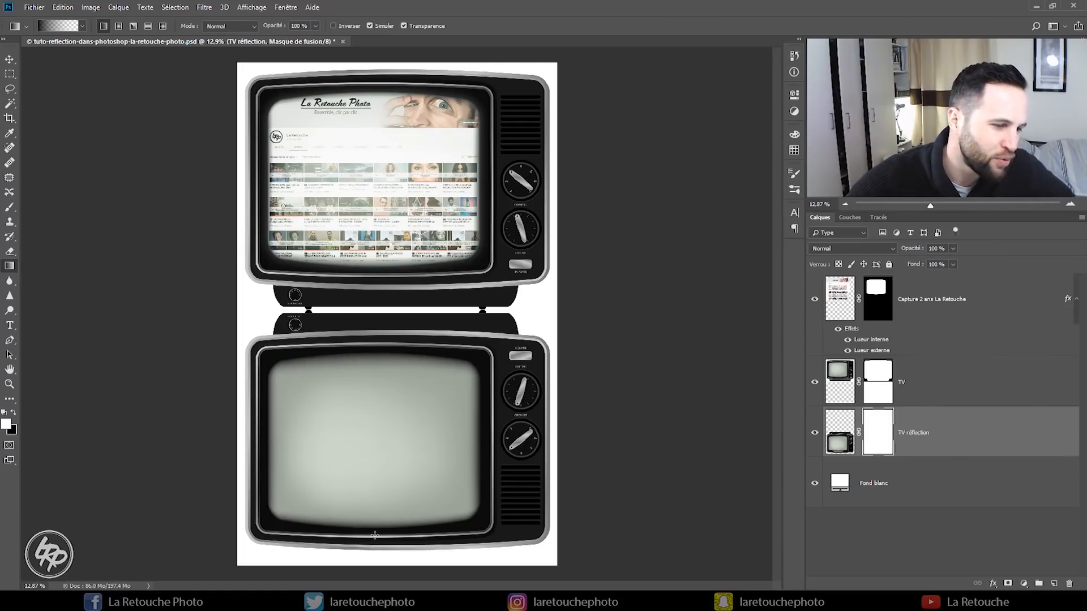
drag(364, 537, 358, 309)
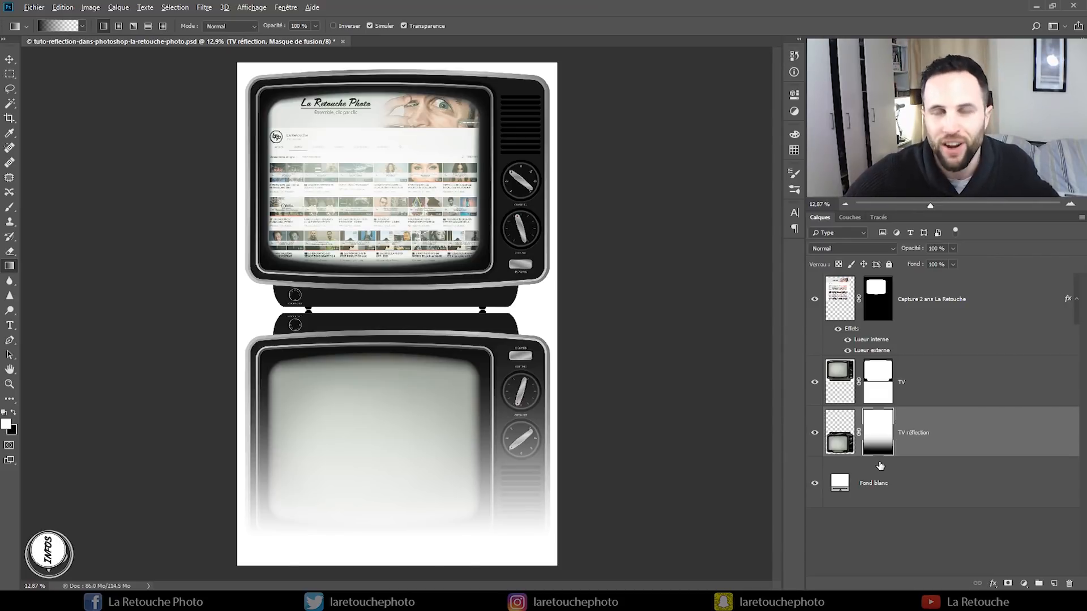
- Show the TV réflection mask alone and try stretching it together with its linked layer to 177.68% height
alt+click(875, 434)
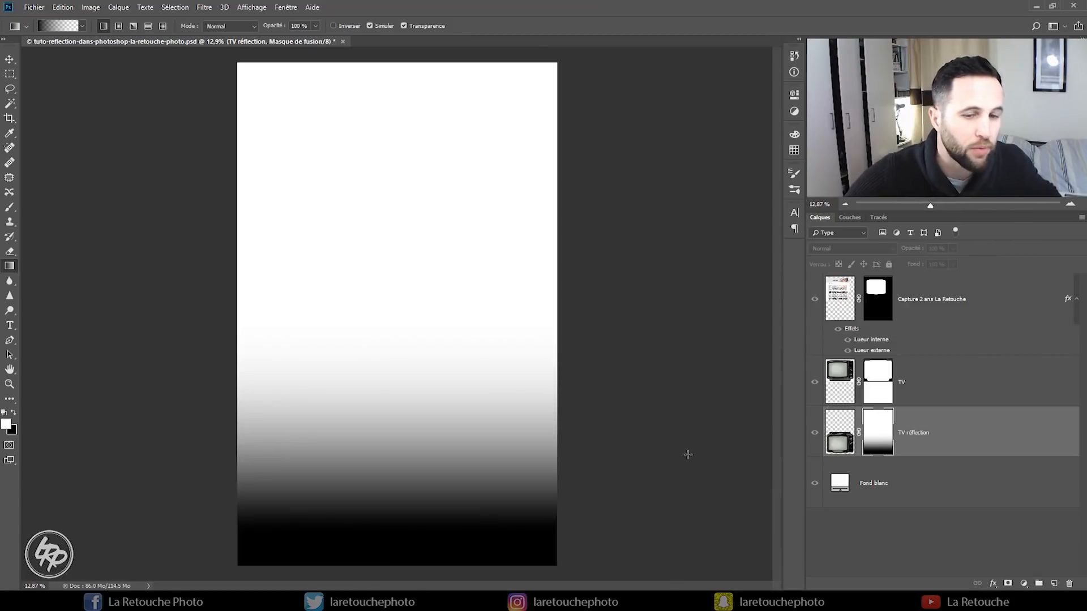
key(ctrl+t)
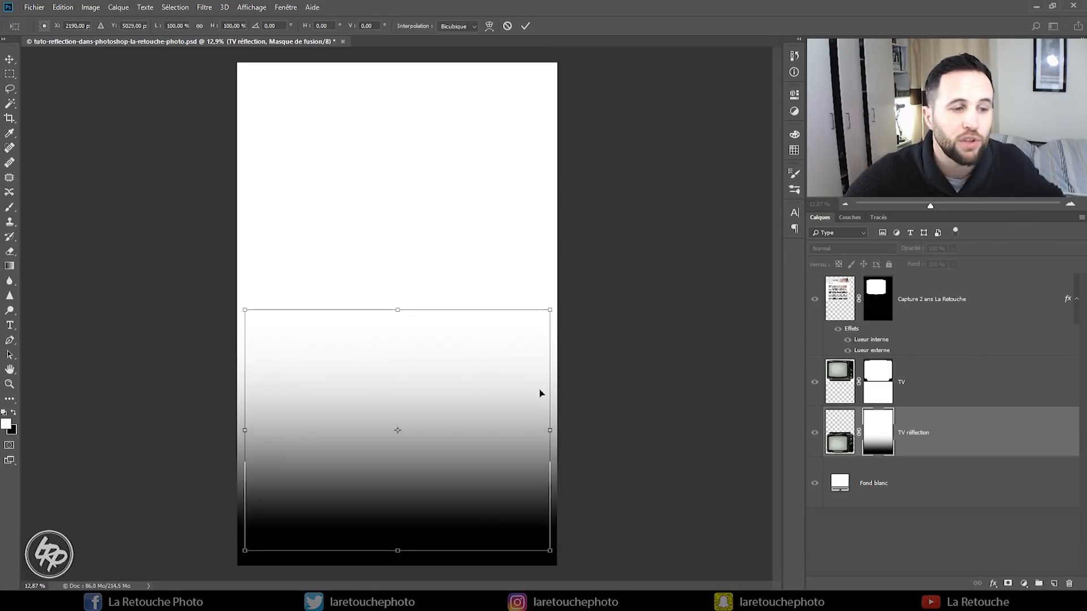
drag(398, 311, 413, 123)
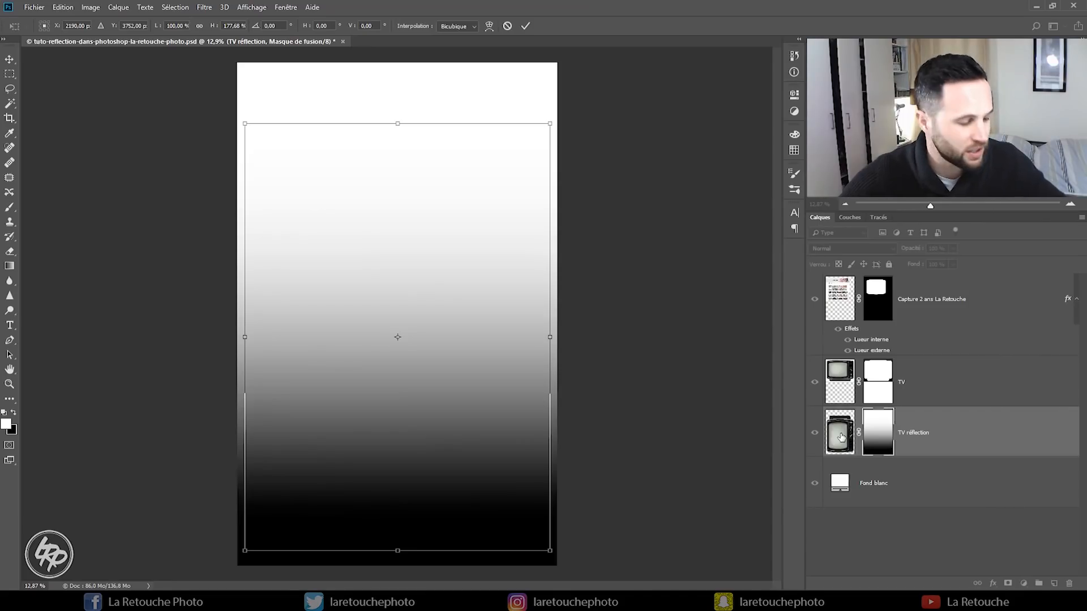
key(Return)
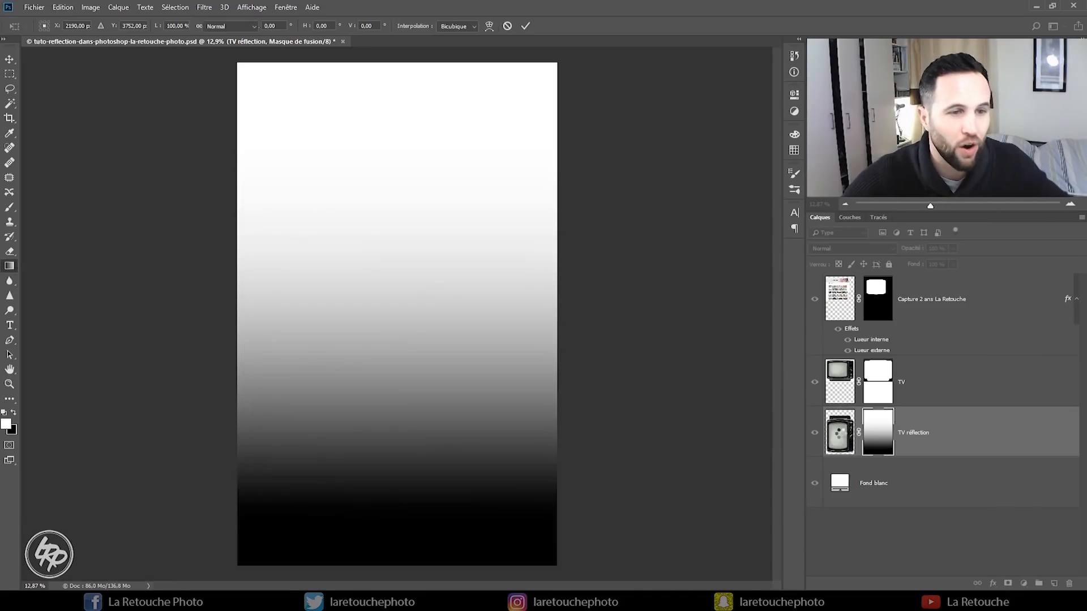
key(g)
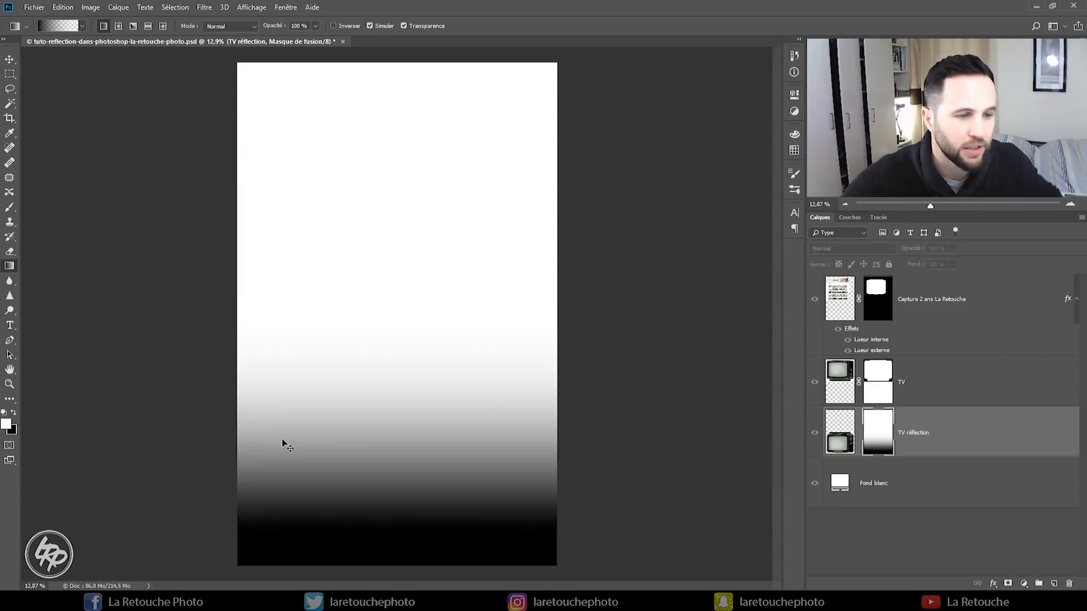
- Stretch only the unlinked TV réflection mask upward to 138.69% height, relink it and return to the layer image
key(ctrl+t)
drag(398, 325, 403, 215)
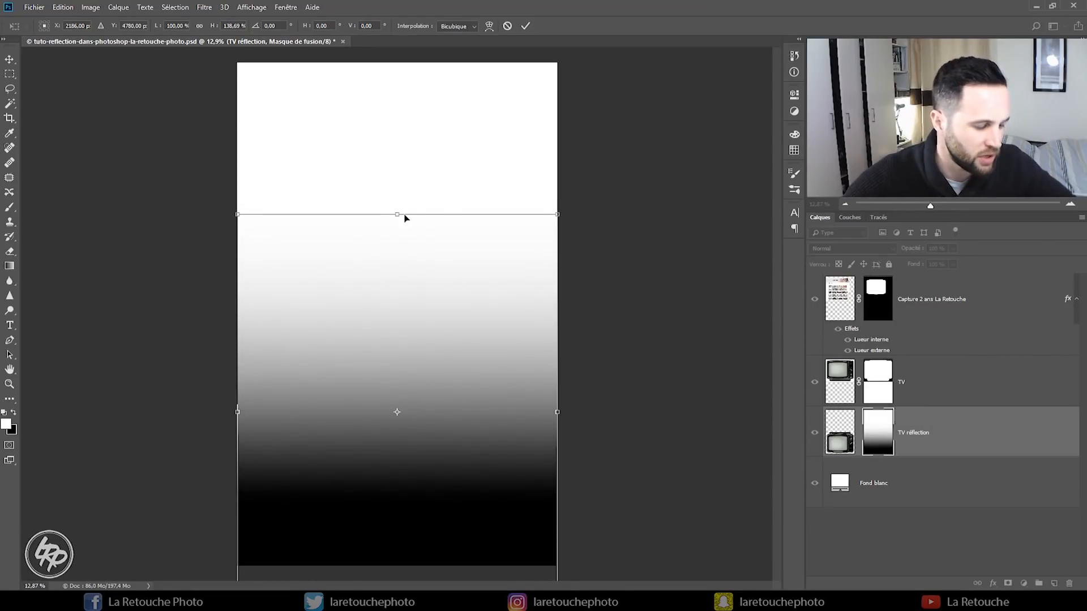
key(Return)
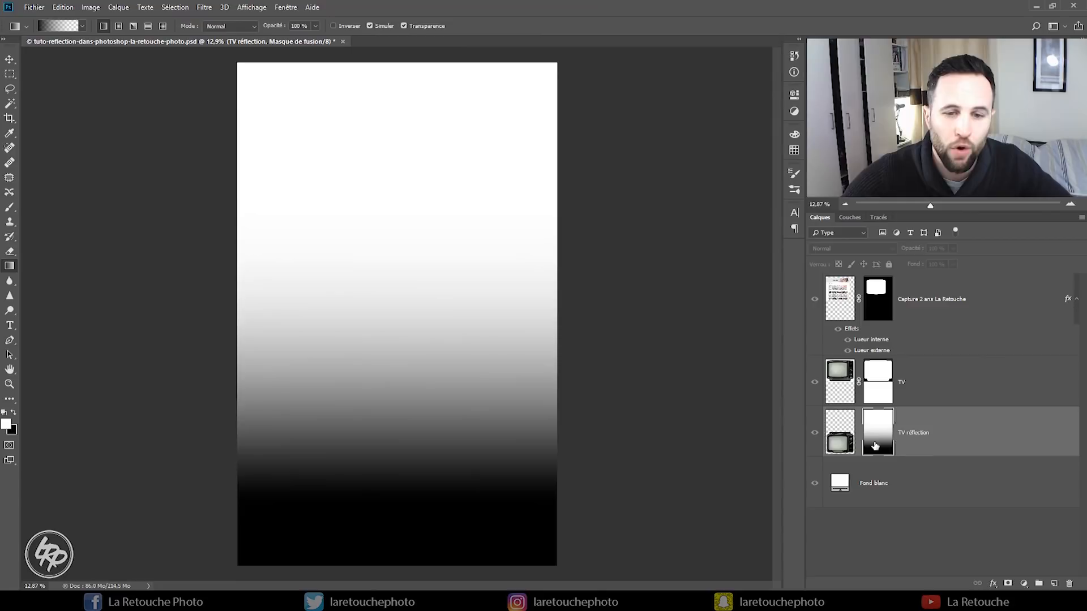
click(859, 433)
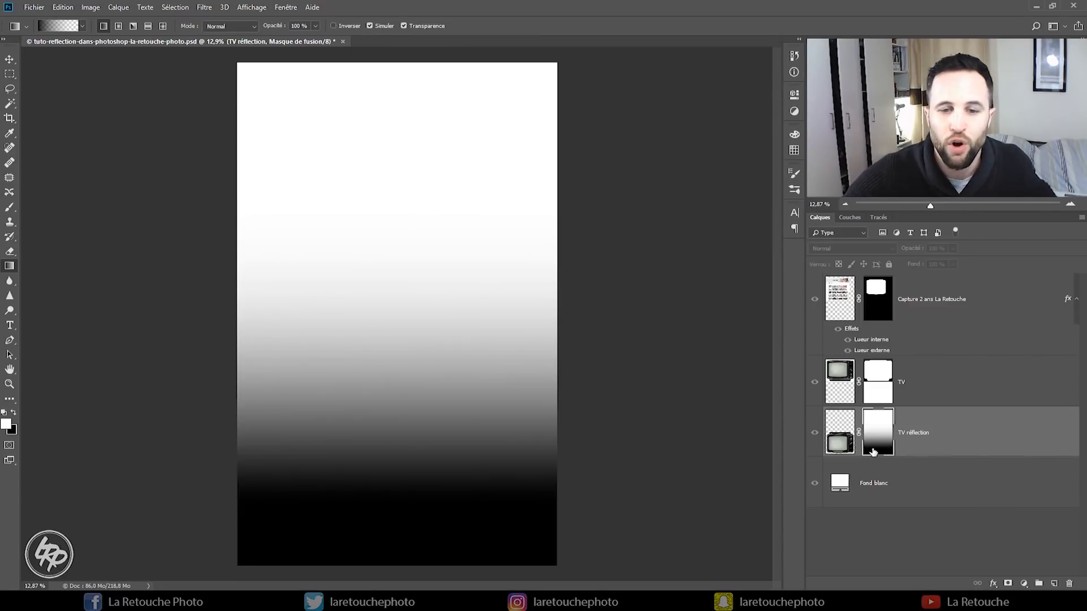
click(840, 441)
key(v)
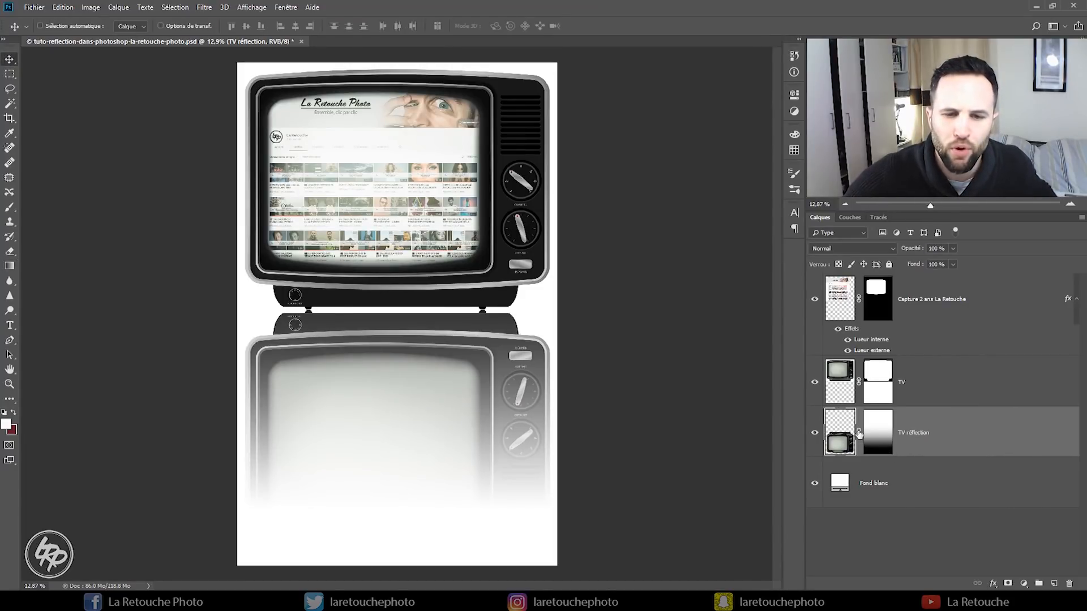
- Try transforming the TV réflection mask to heights such as 77.14% and 72.40% to vary the reflection's fade
click(876, 433)
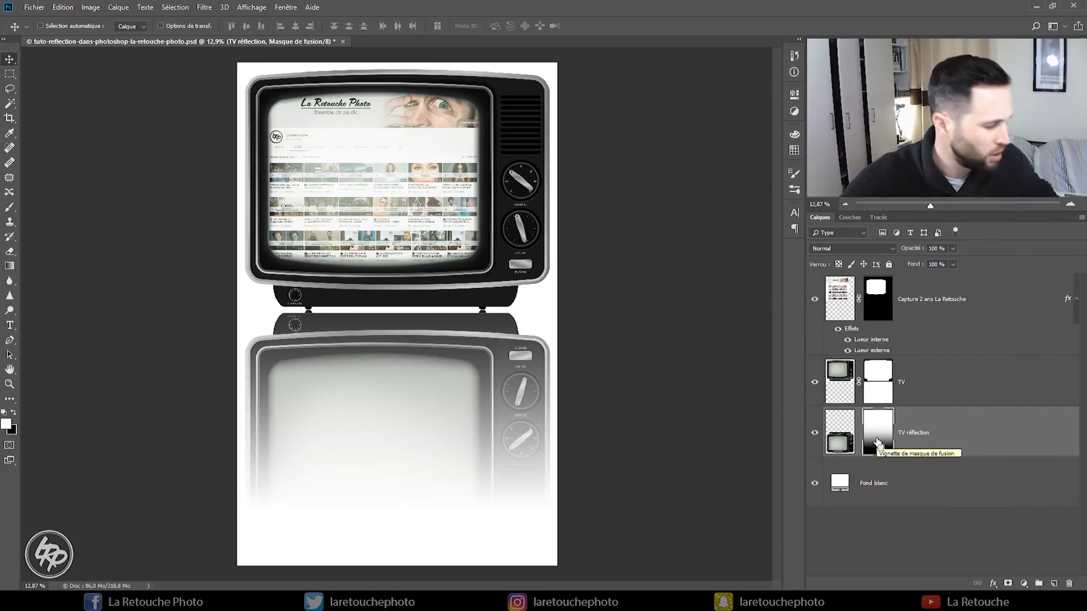
key(ctrl+t)
drag(397, 214, 392, 302)
drag(376, 432, 388, 388)
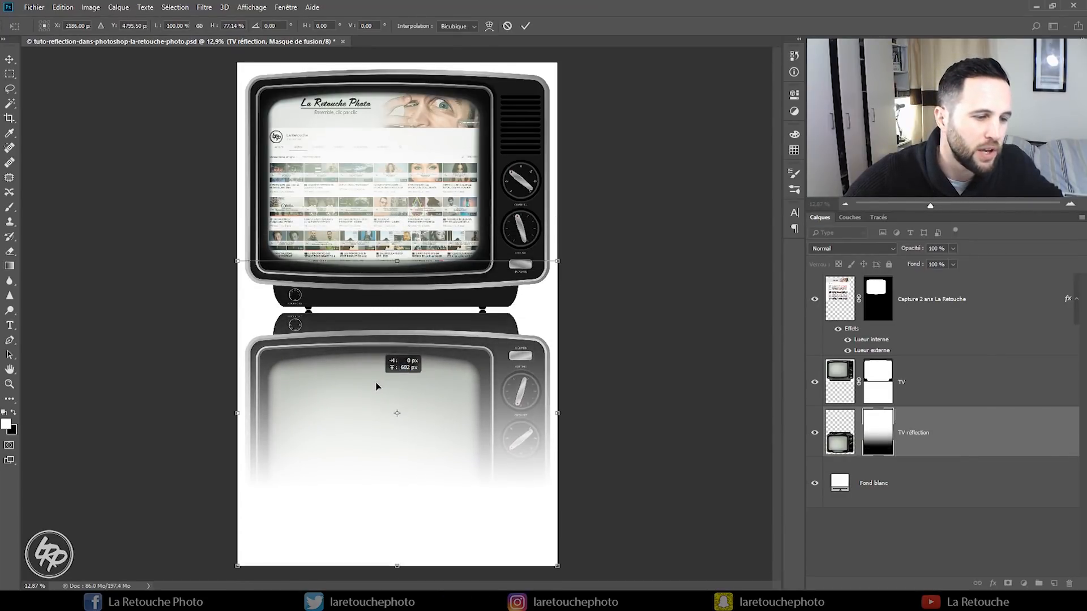
drag(397, 261, 399, 279)
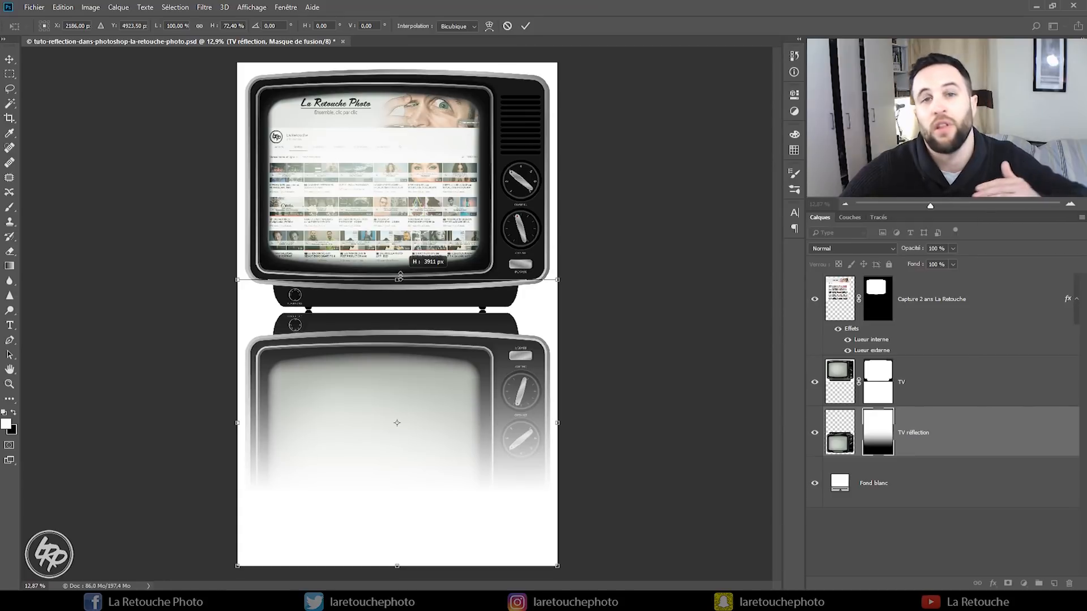
drag(399, 277, 406, 254)
key(Return)
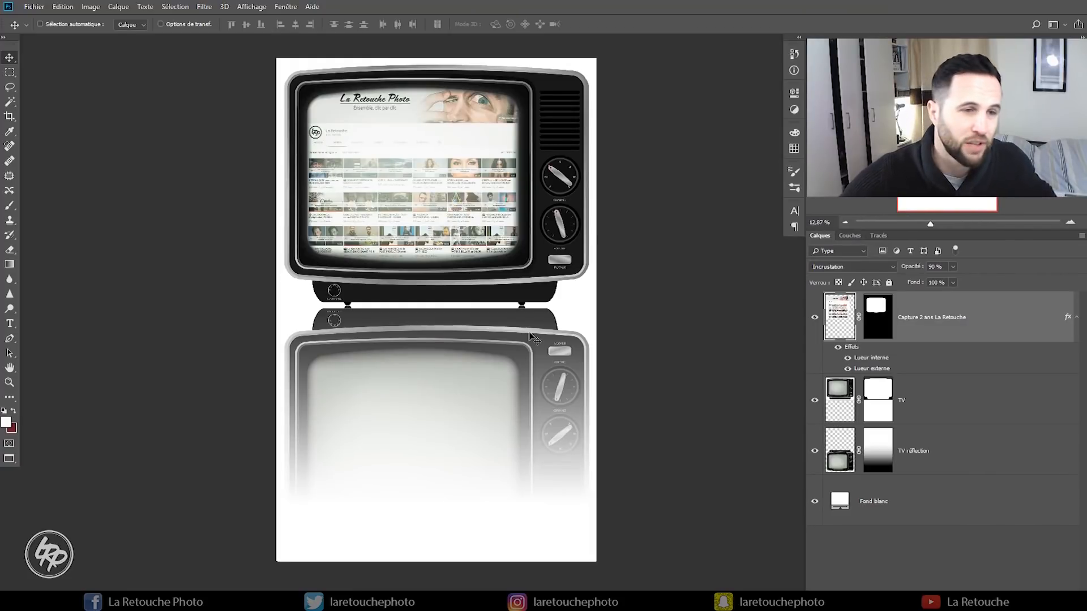
- Duplicate the Capture 2 ans La Retouche layer, flip the copy vertically and move it down onto the reflected television's screen
key(ctrl+j)
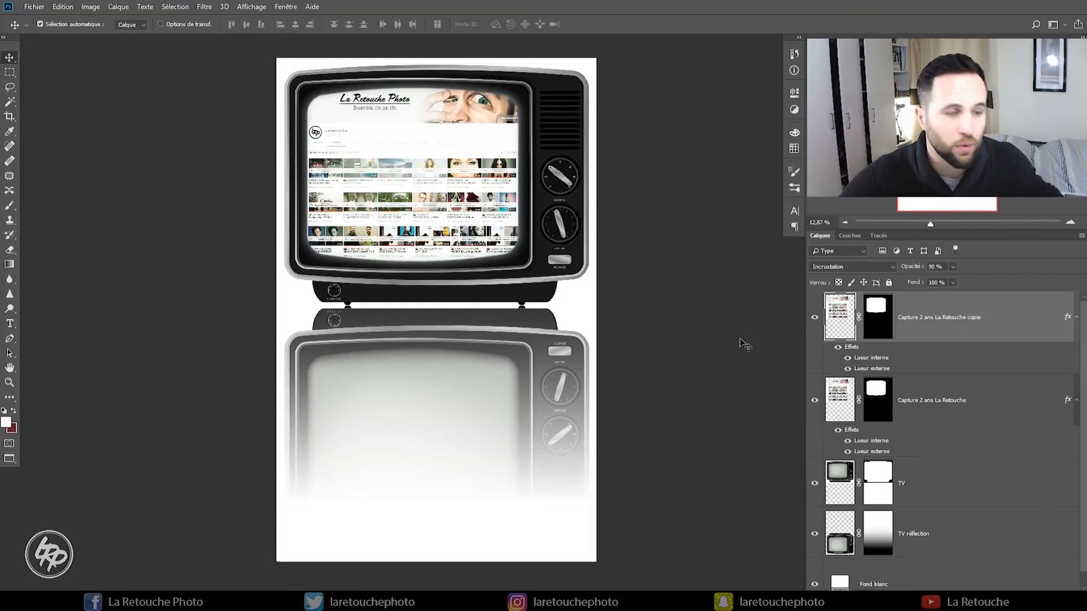
key(ctrl+t)
right_click(447, 169)
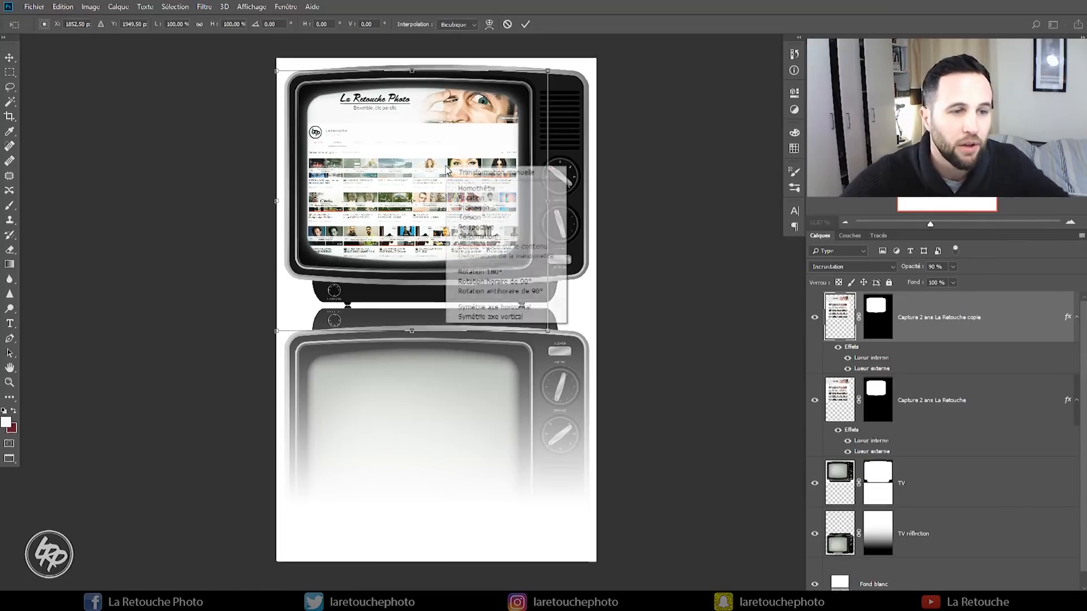
click(490, 317)
drag(466, 209, 479, 399)
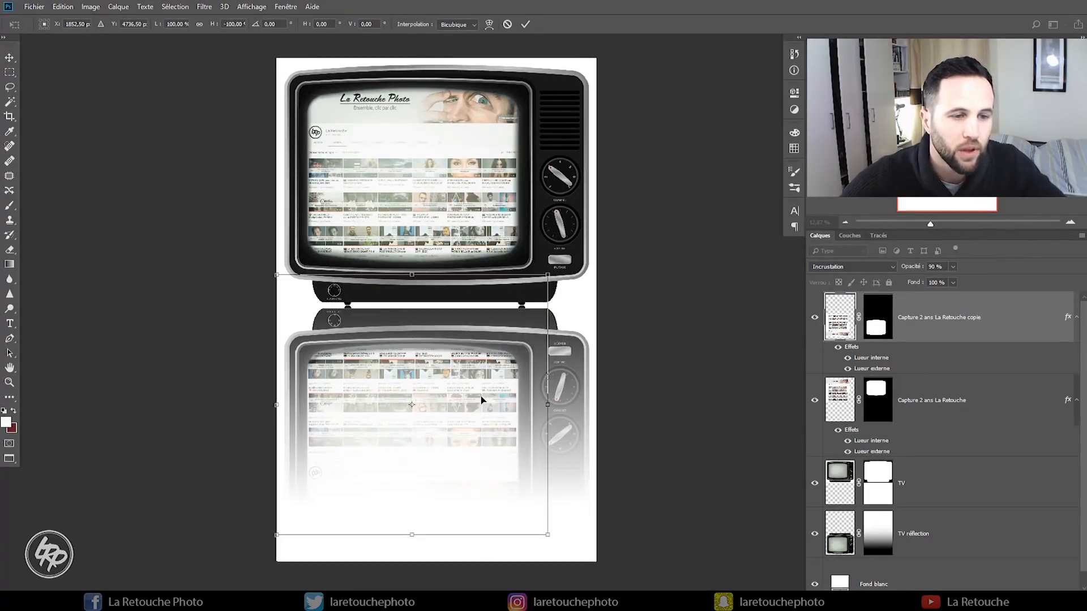
- Nudge the flipped screen capture down 70 px to align it with the reflected screen and apply the transformation
key(shift+Down)
key(shift+Down)
key(shift+Down)
key(shift+Down)
key(shift+Down)
key(shift+Down)
key(shift+Down)
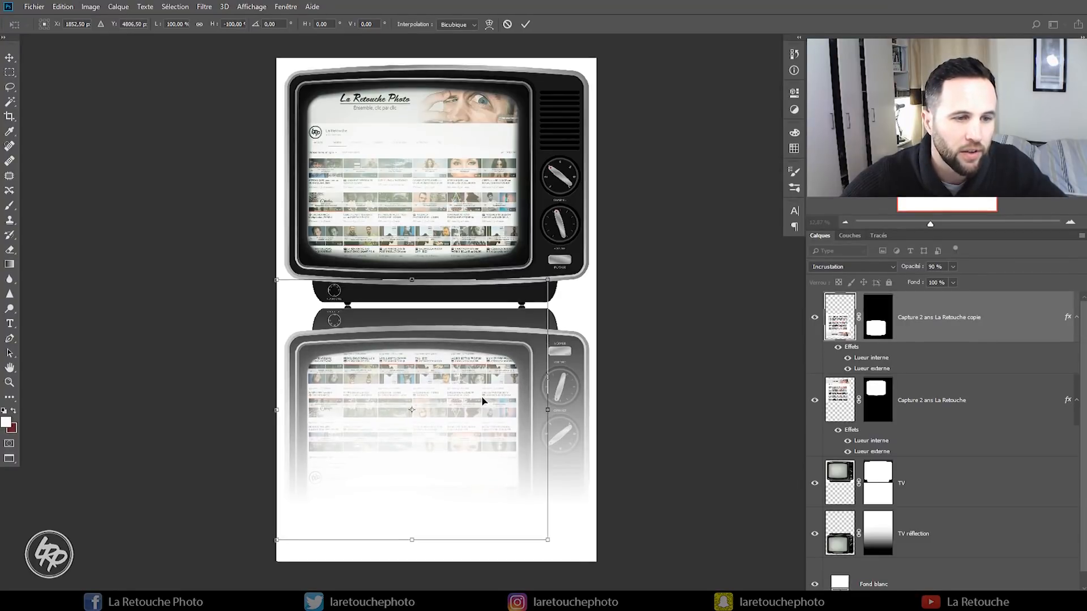
key(Return)
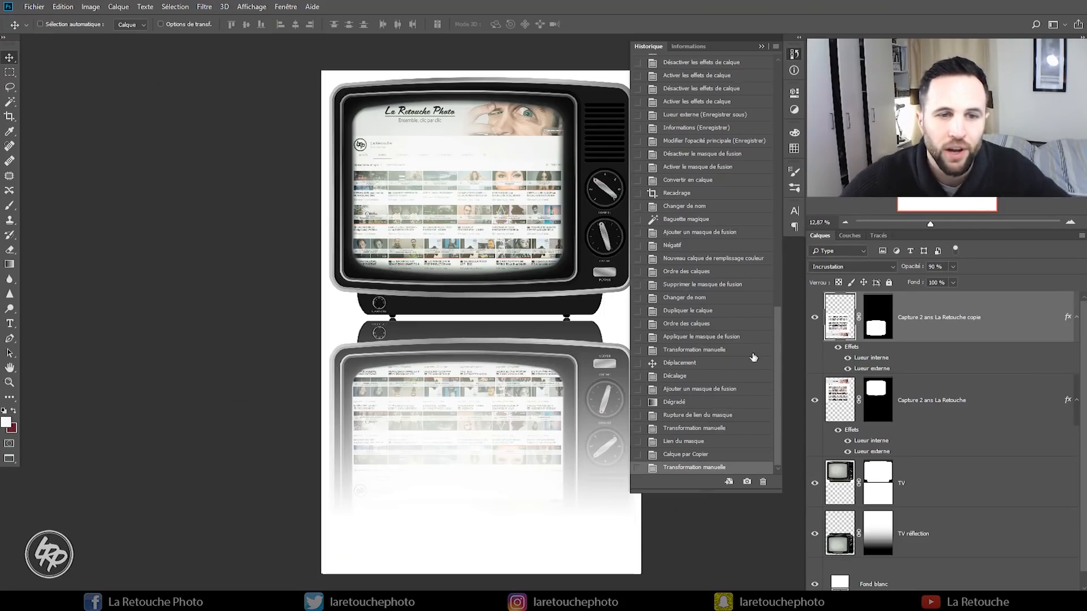
- Roll the document history back to the Ordre des calques state right after the new color fill layer
click(687, 273)
click(762, 46)
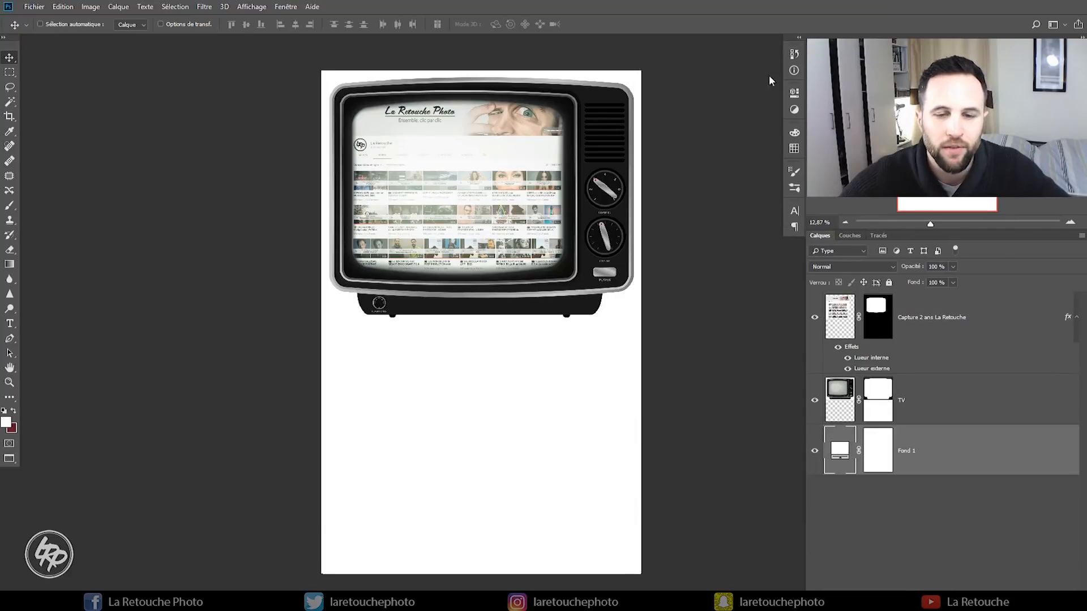
- Create a merged copy of the TV and Capture 2 ans La Retouche layers and rename it TV FINALE
click(922, 401)
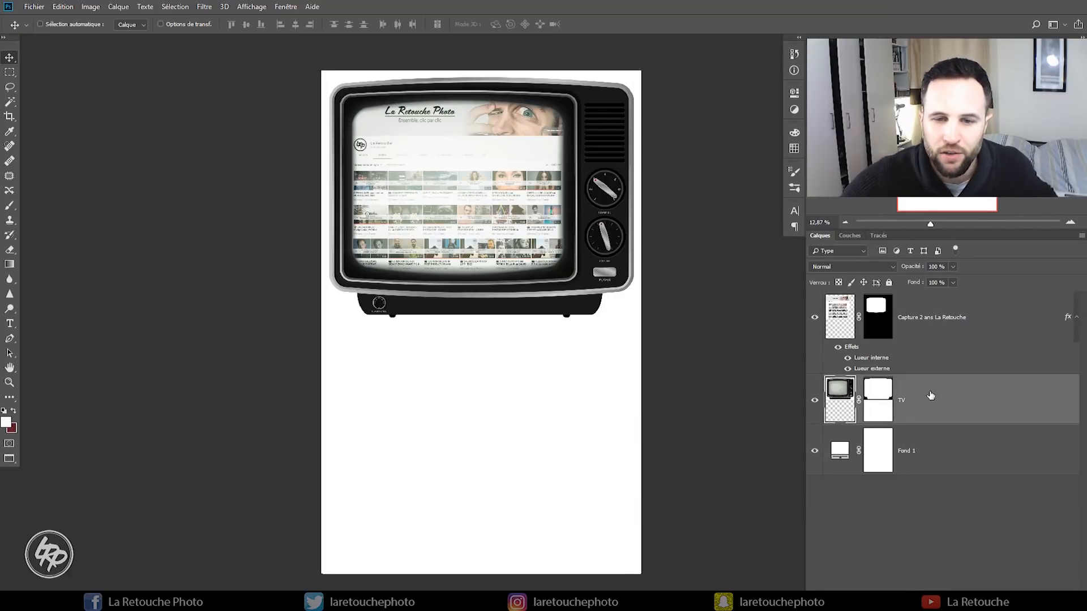
key(ctrl)
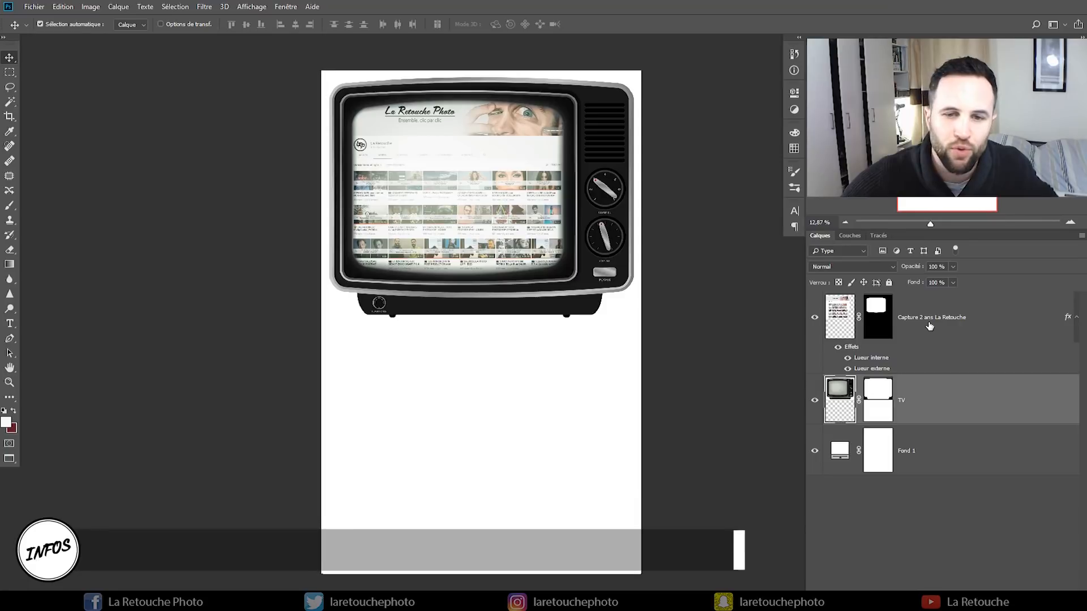
click(938, 321)
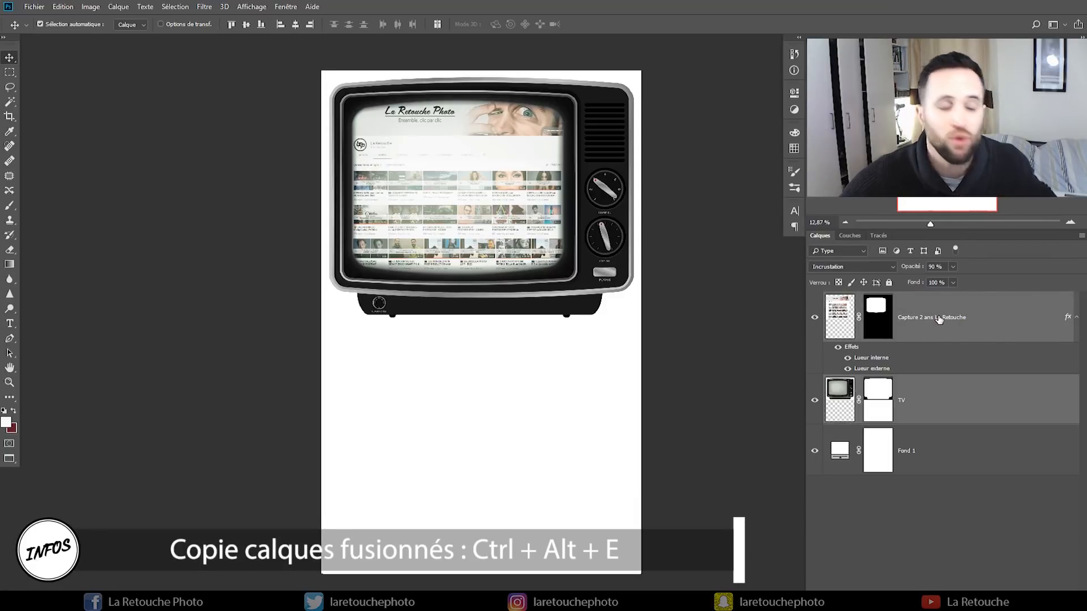
key(ctrl+alt+e)
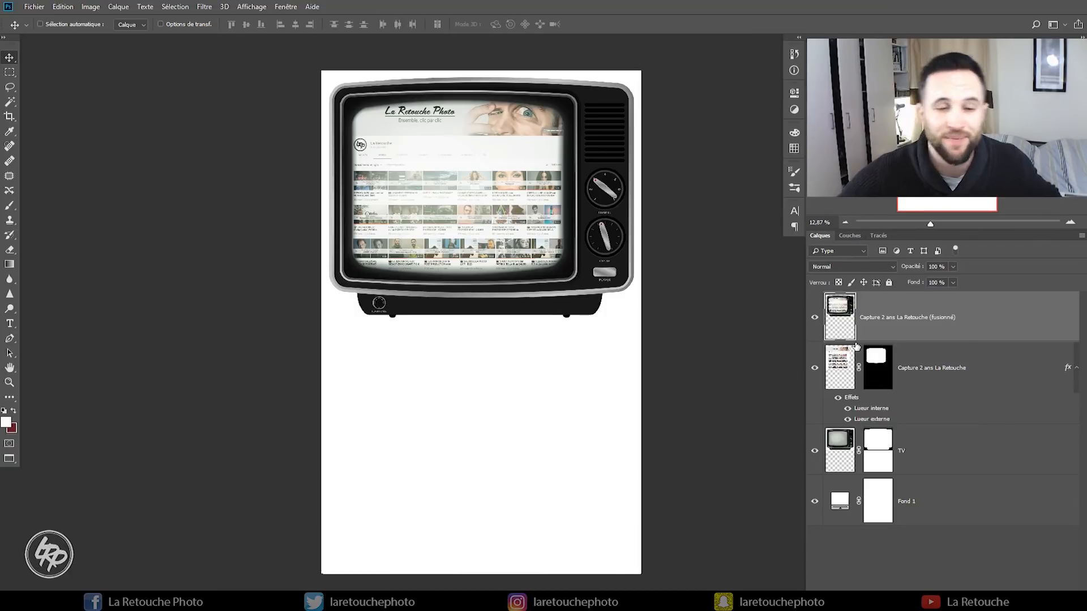
double_click(876, 318)
text(TV FINALE)
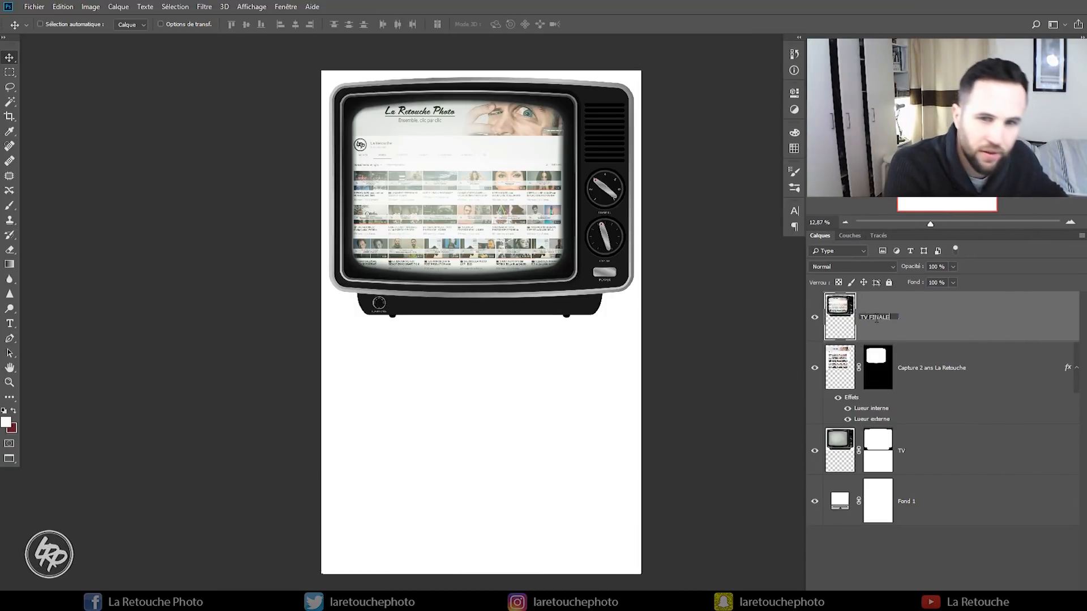
key(Return)
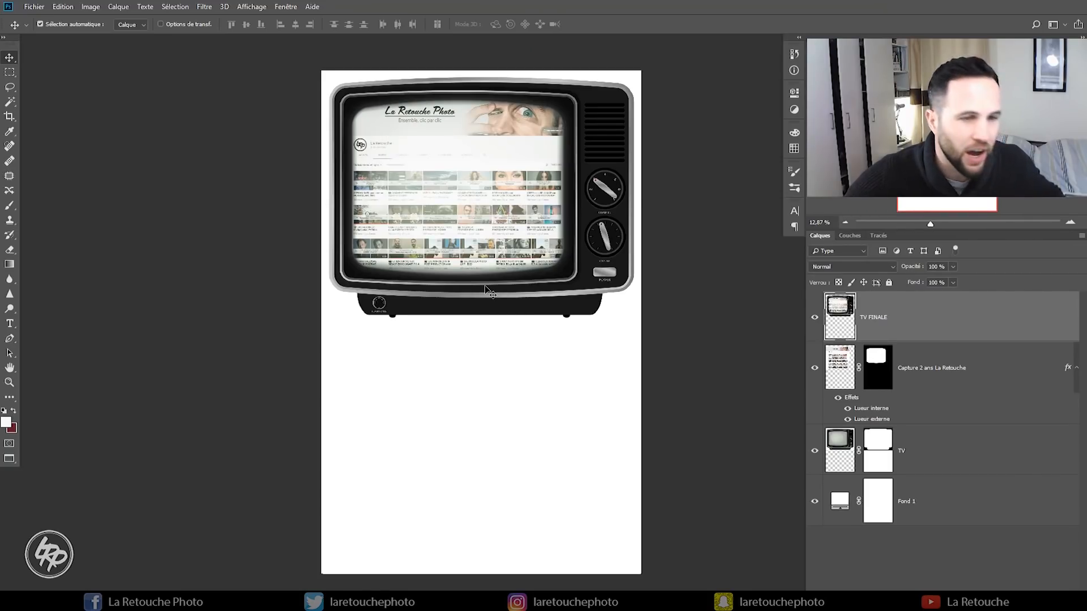
- Flip the TV FINALE layer vertically and move it straight down beneath the original television
key(ctrl+t)
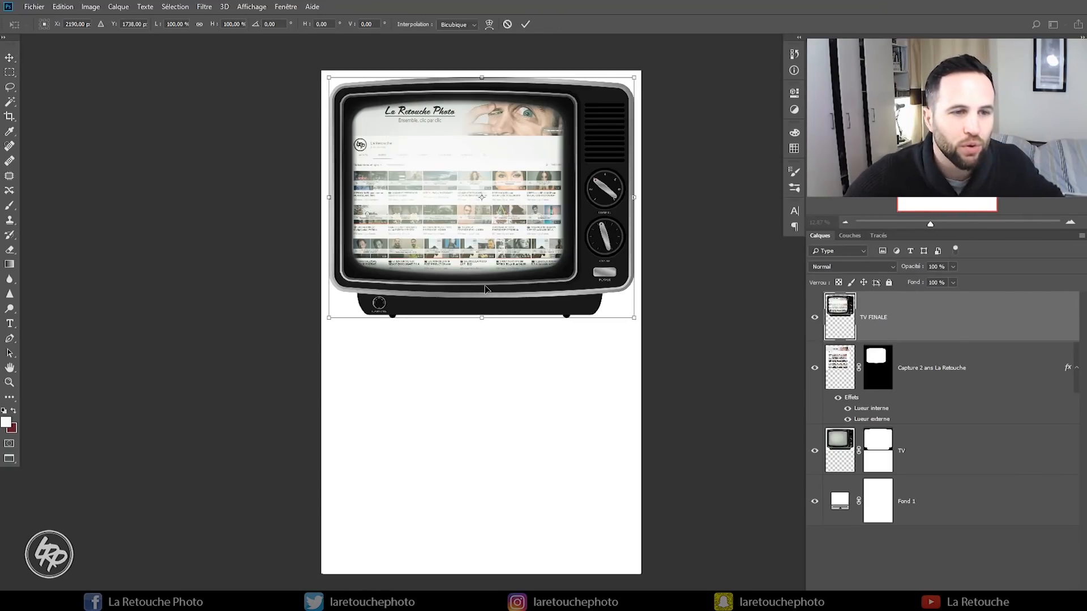
right_click(514, 208)
click(573, 360)
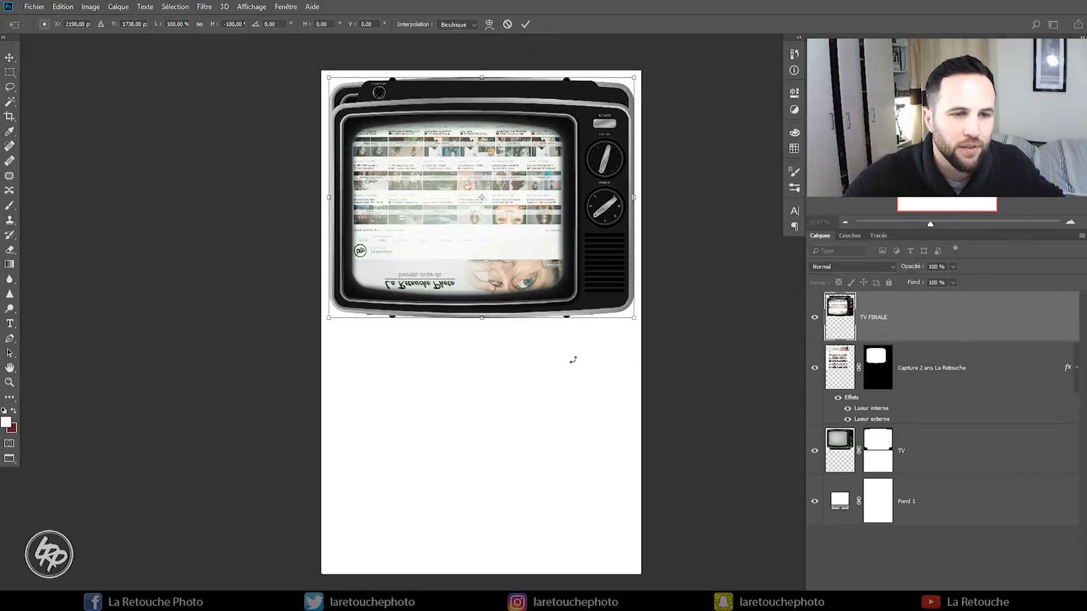
drag(534, 203, 526, 446)
key(Return)
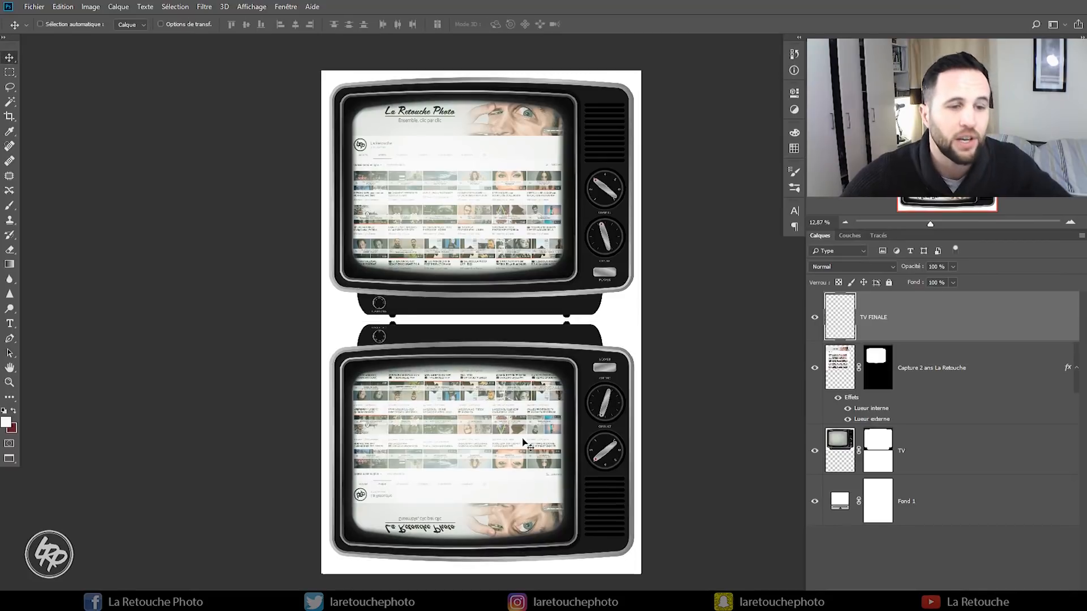
- Nudge the TV FINALE layer up until its feet meet the feet of the original television
key(shift+Up)
key(shift+Up)
key(shift+Up)
key(shift+Up)
key(shift+Up)
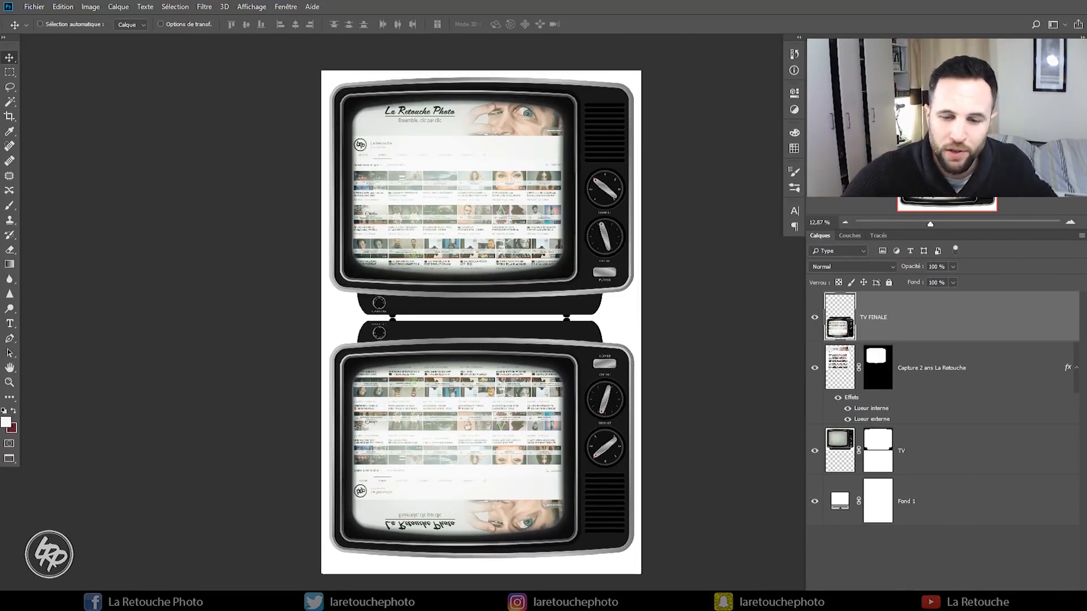
- Add a layer mask to TV FINALE, draw a vertical gradient fading the reflection toward its far edge, and stretch the mask upward
click(9, 264)
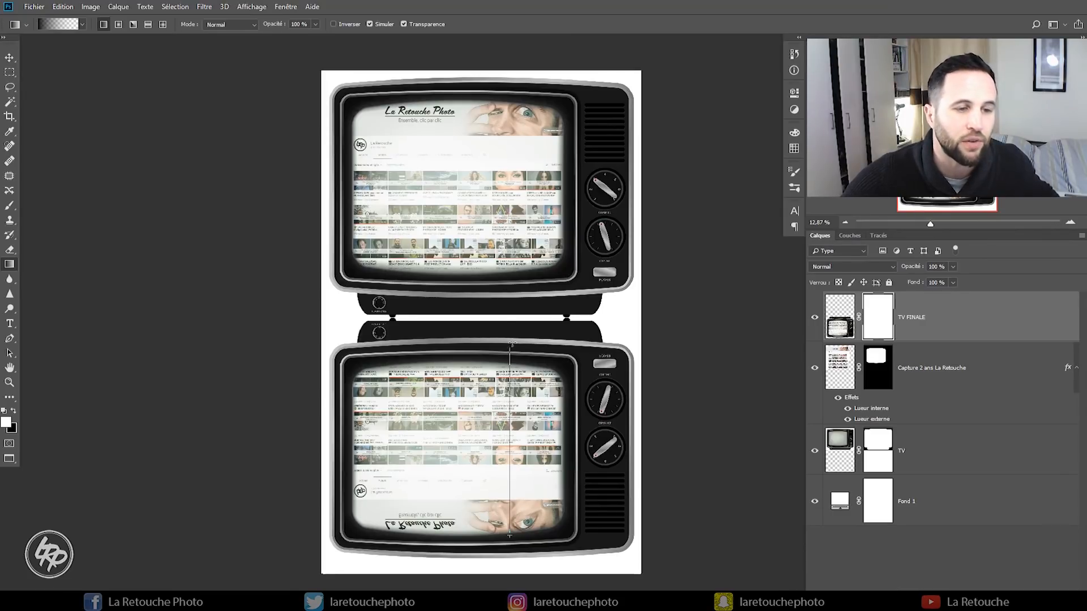
drag(508, 312, 508, 312)
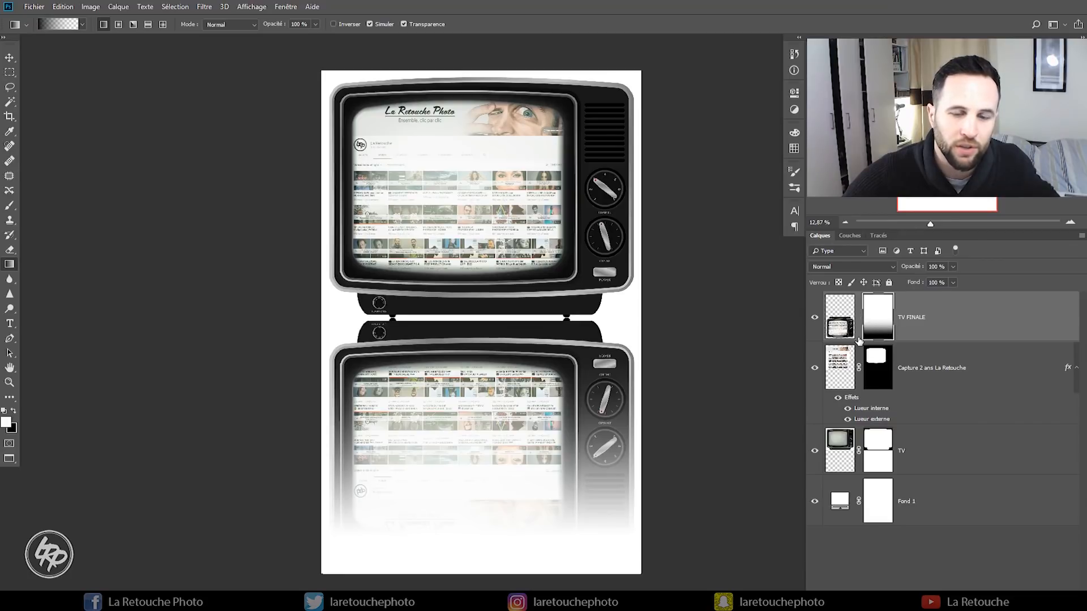
key(ctrl+t)
drag(484, 328, 482, 269)
key(Return)
key(g)
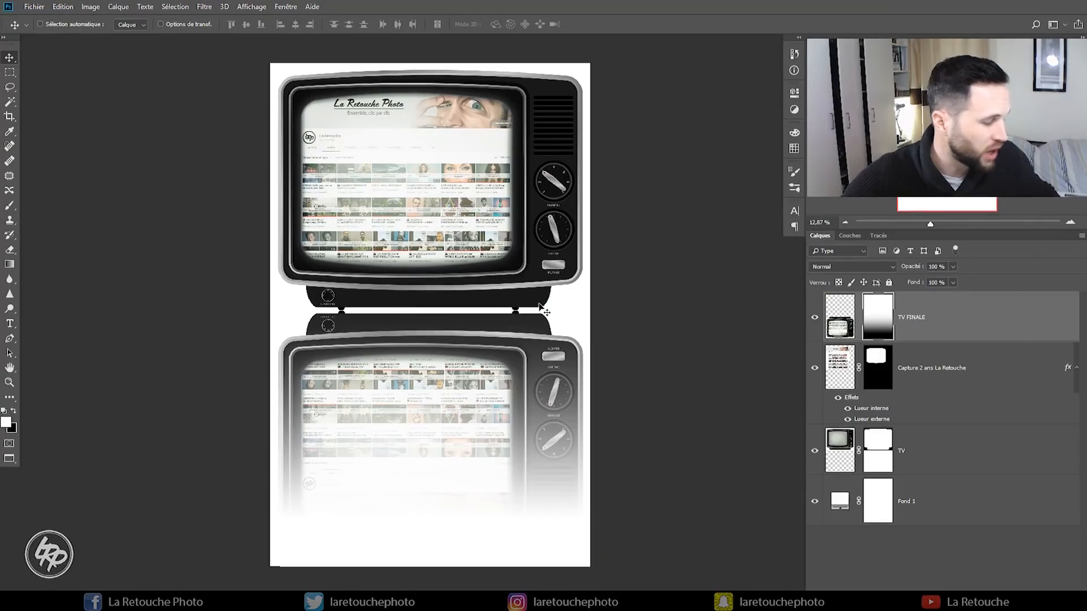
- Show the image in full-screen mode with a custom white (#ffffff) work area color
key(f)
right_click(820, 247)
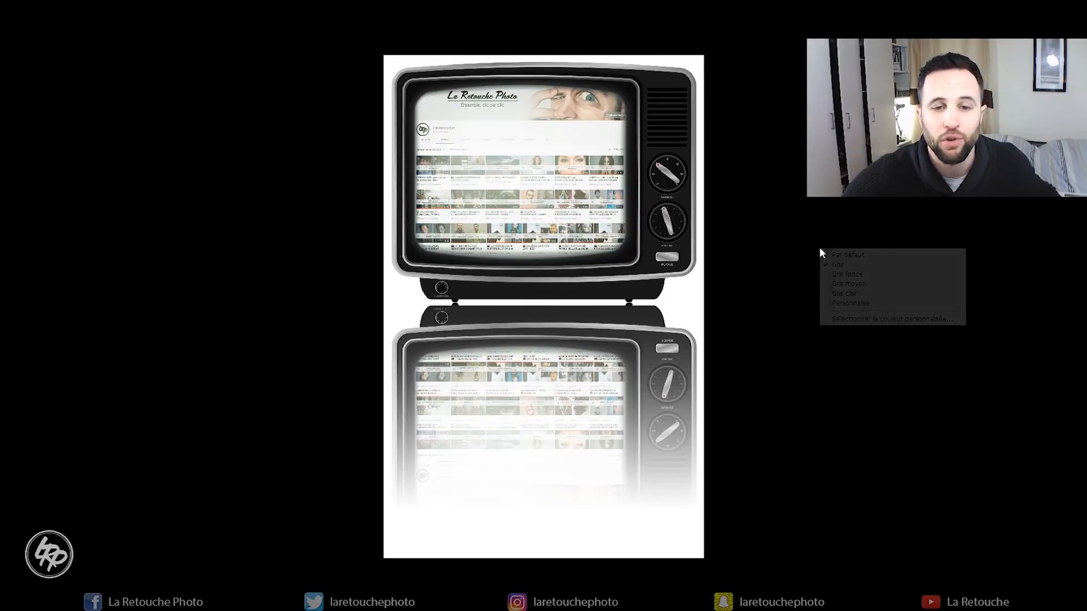
click(851, 318)
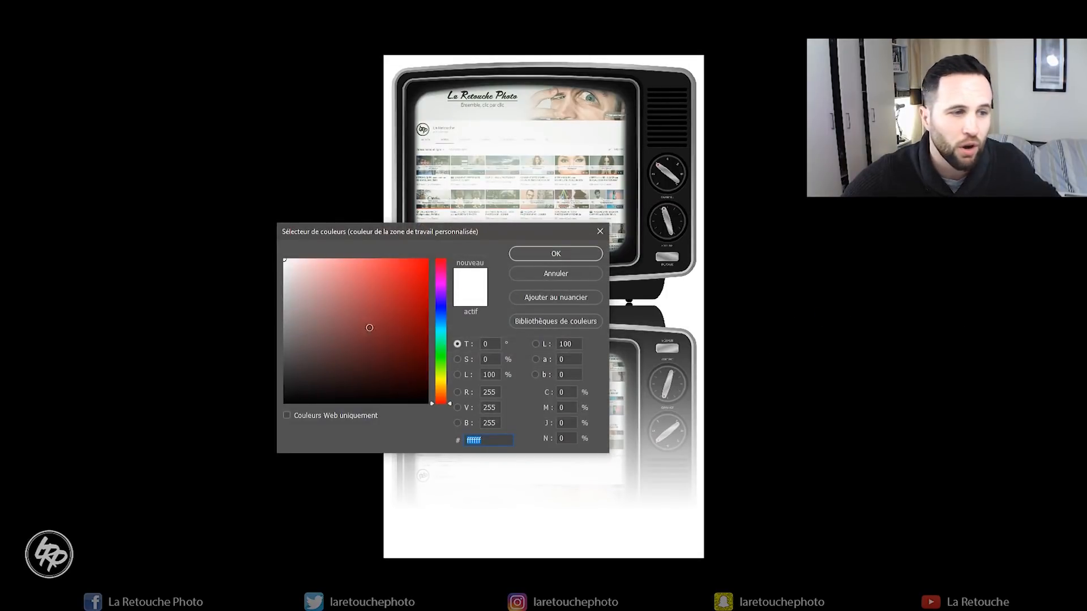
click(547, 258)
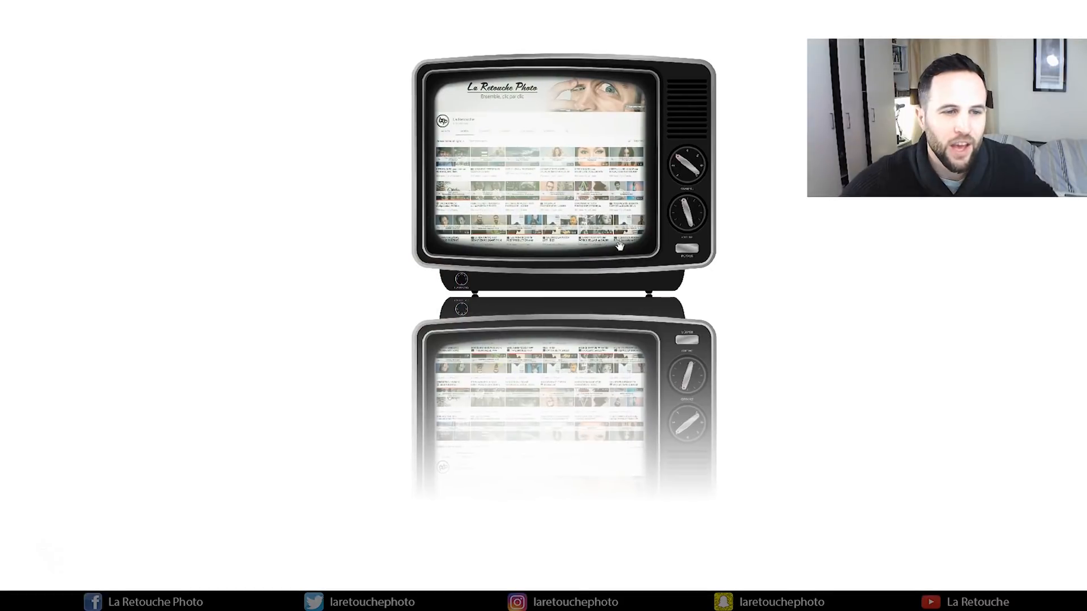